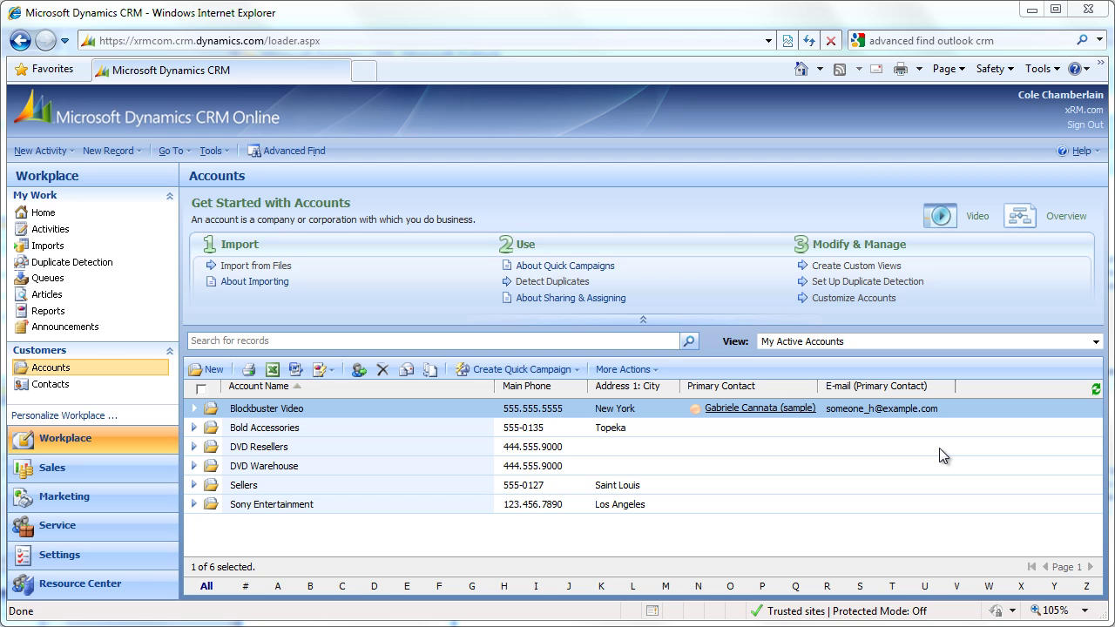
# - Switch the Accounts list to Active Accounts, then Inactive Accounts, and open Advanced Find
pyautogui.click(817, 345)
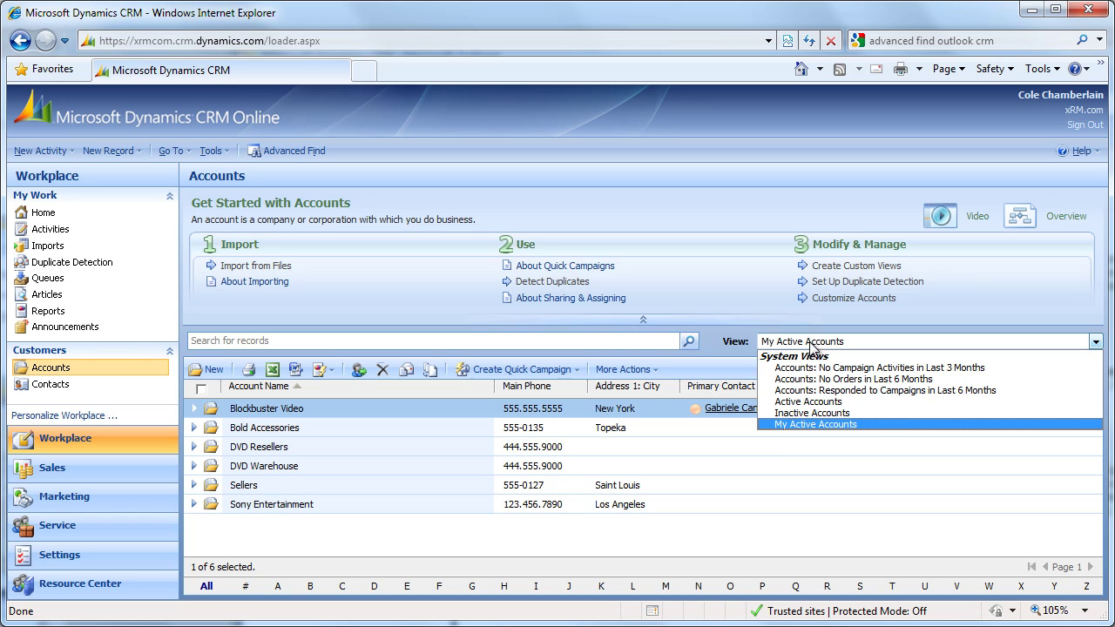
pyautogui.click(810, 402)
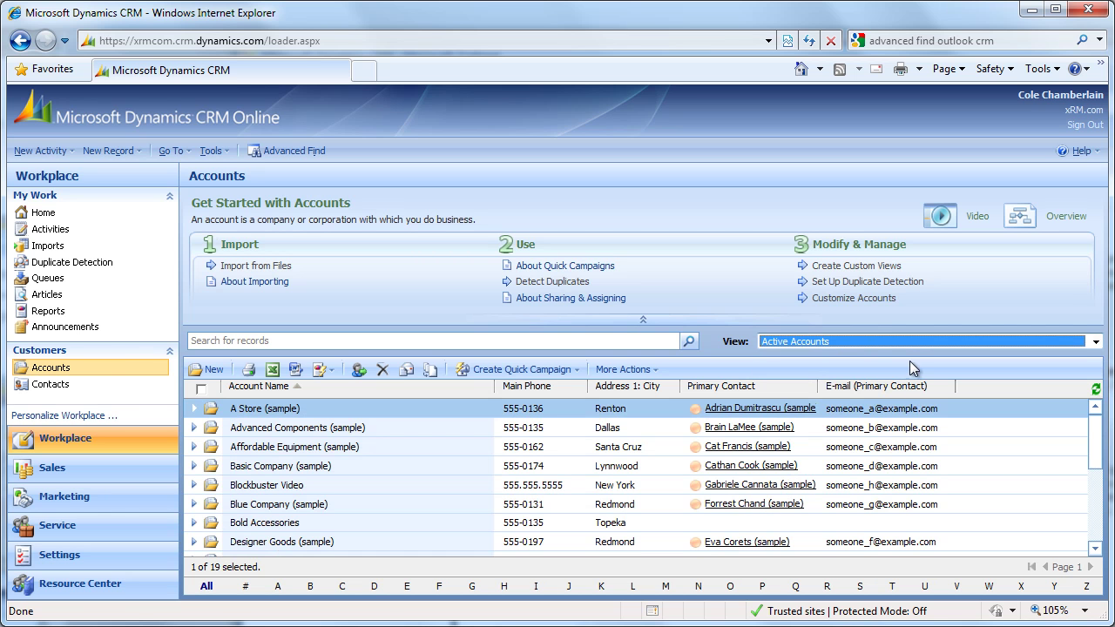
pyautogui.click(907, 340)
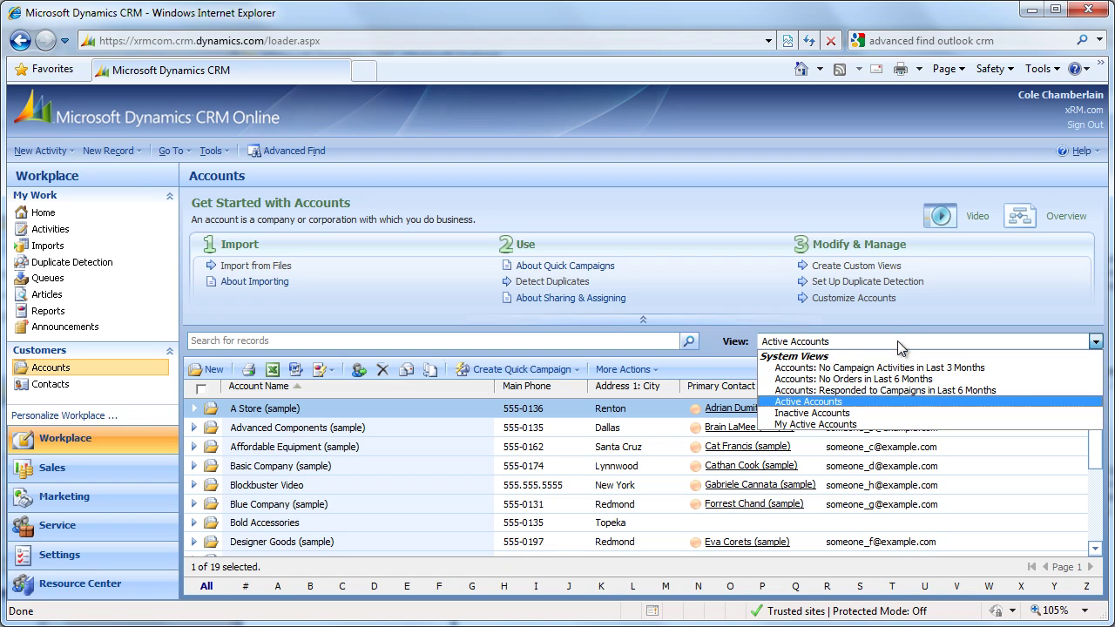
pyautogui.click(875, 414)
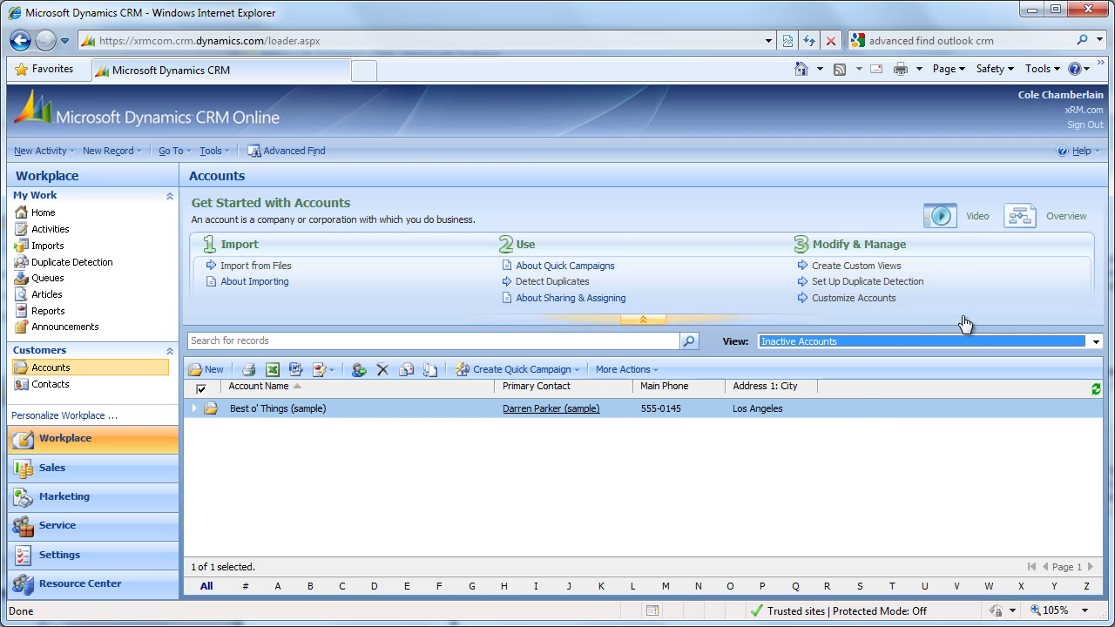
pyautogui.click(322, 150)
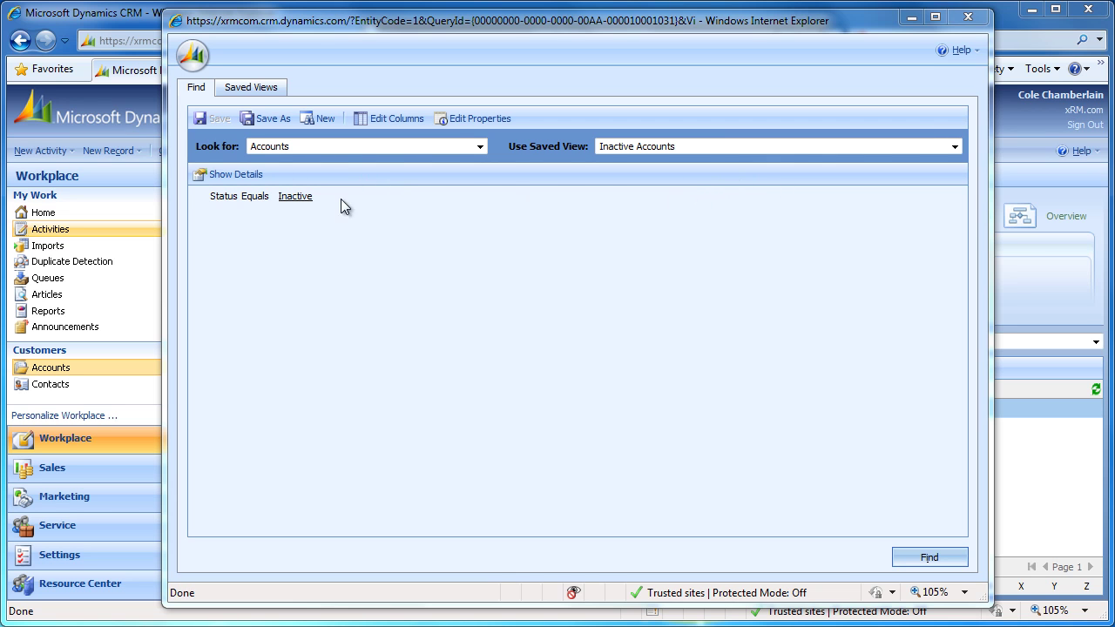
# - Load the My Active Accounts saved view and inspect its Status Equals Active value
pyautogui.click(655, 146)
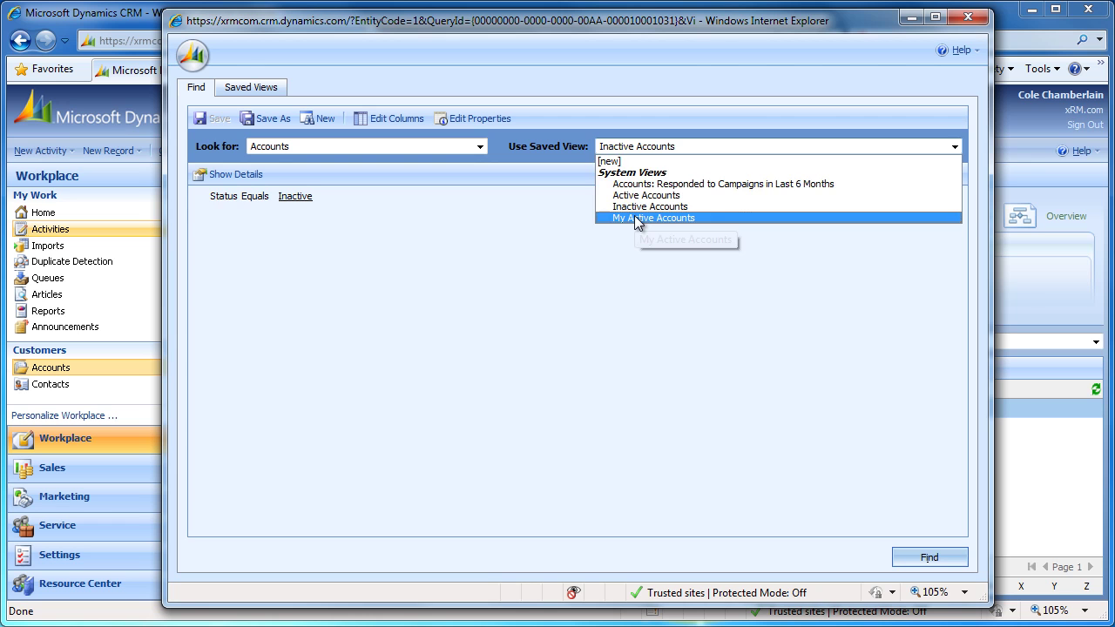
pyautogui.click(636, 219)
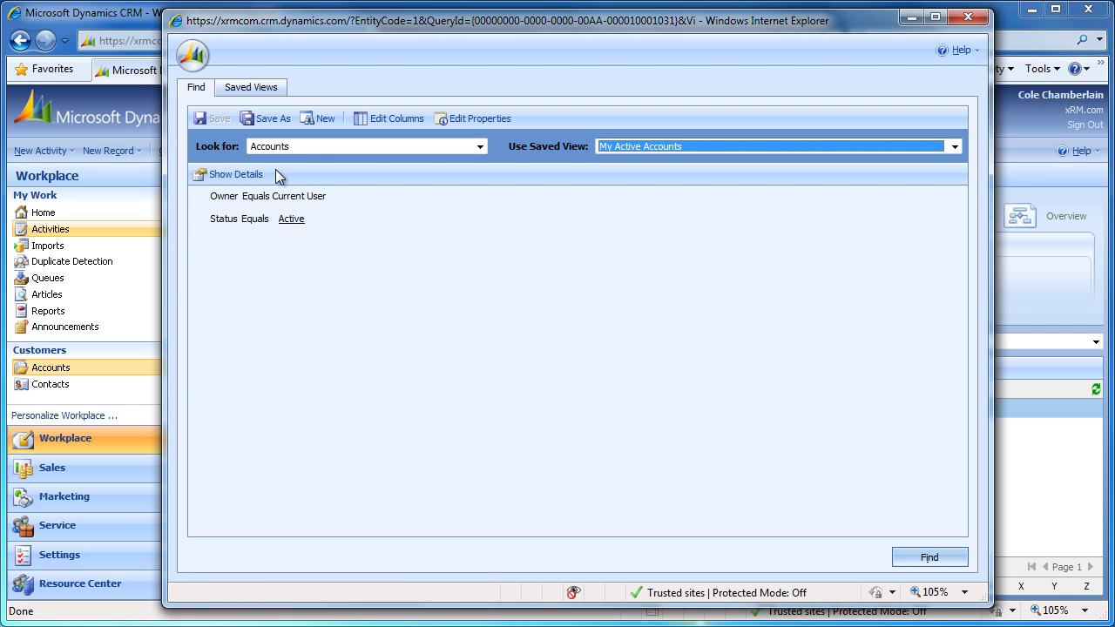
pyautogui.click(291, 218)
pyautogui.click(760, 273)
pyautogui.click(815, 148)
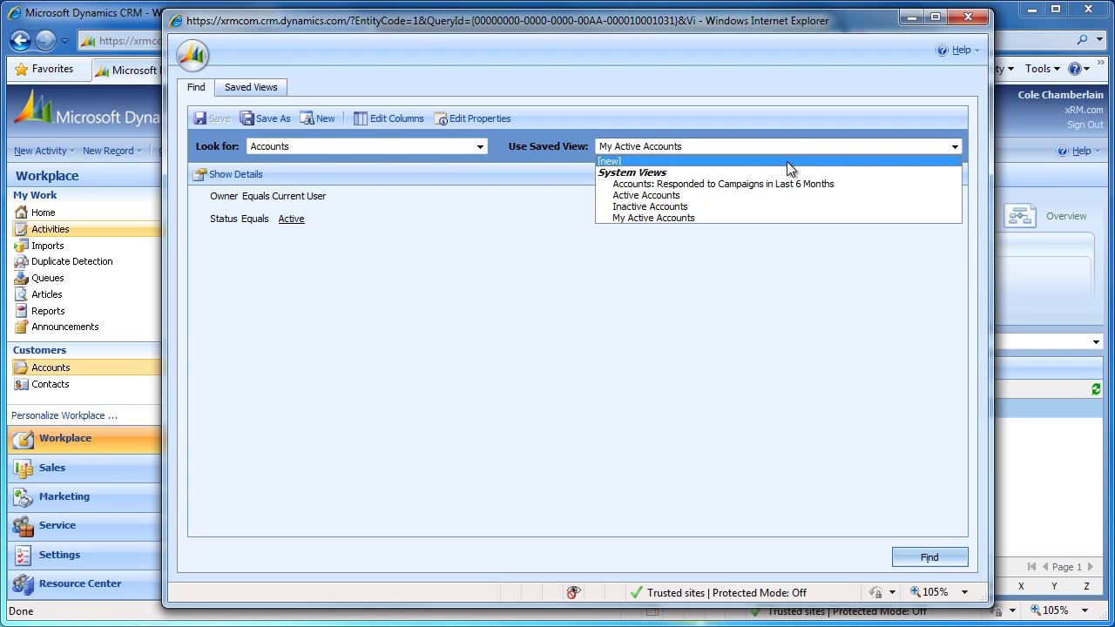
# - Start a new blank Accounts query, preview its 21 results, and return to the query
pyautogui.click(787, 161)
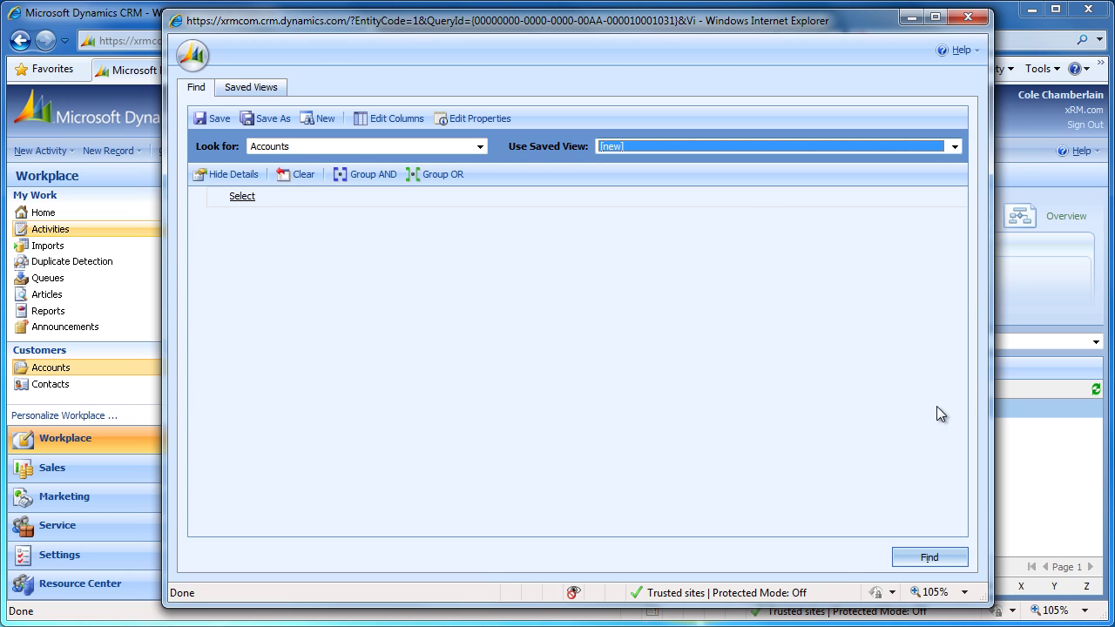
pyautogui.click(947, 557)
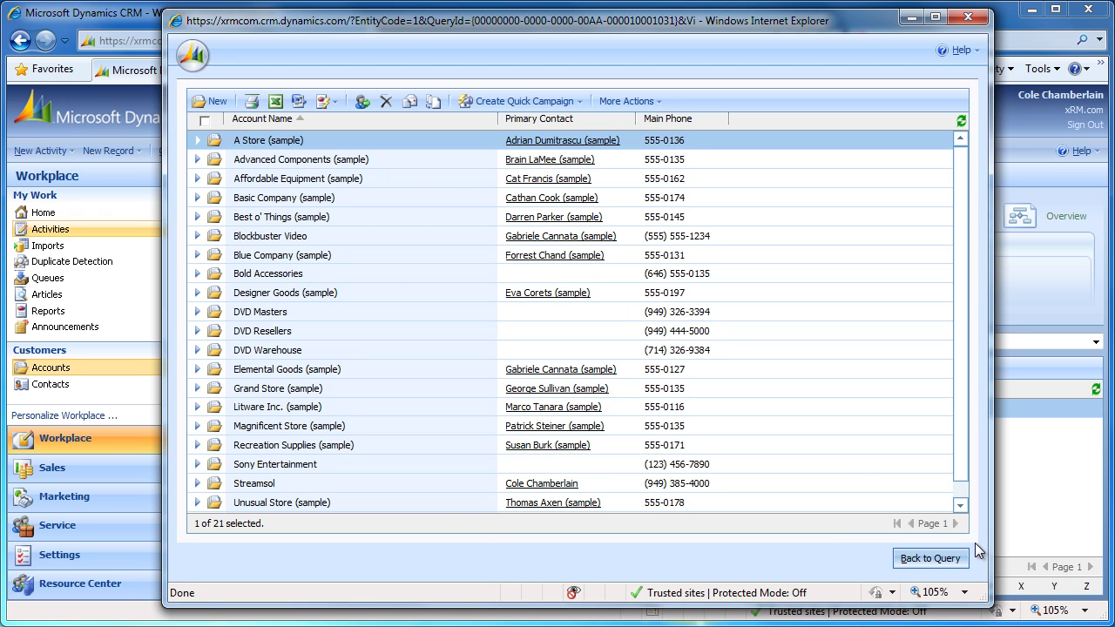
pyautogui.click(930, 557)
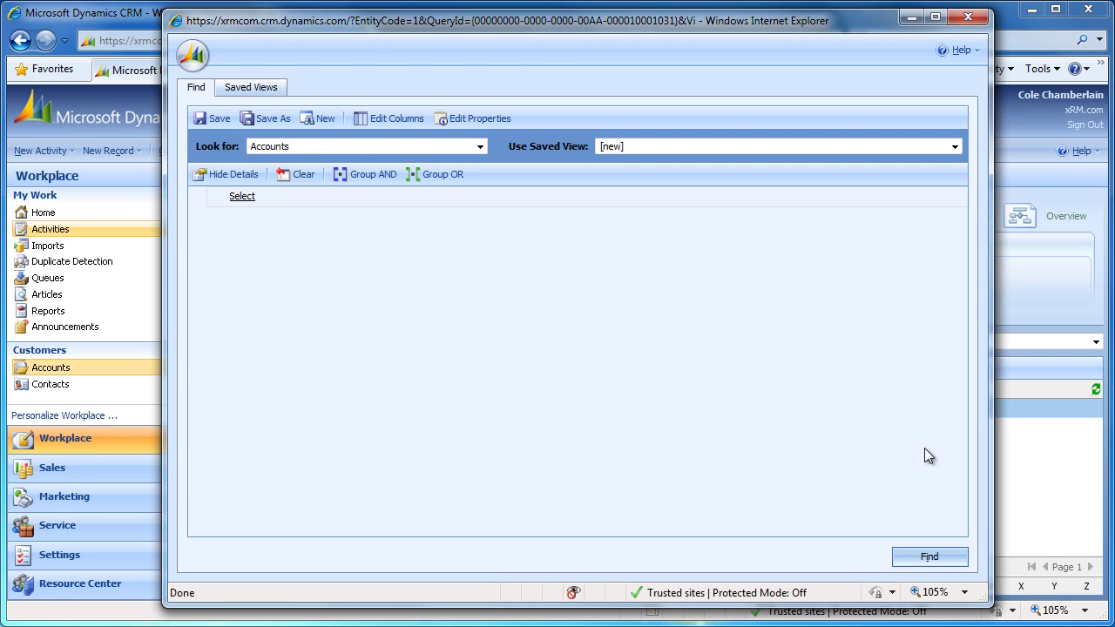
# - Add the criterion Main Phone Begins With '(949)' to the blank Accounts query
pyautogui.click(259, 199)
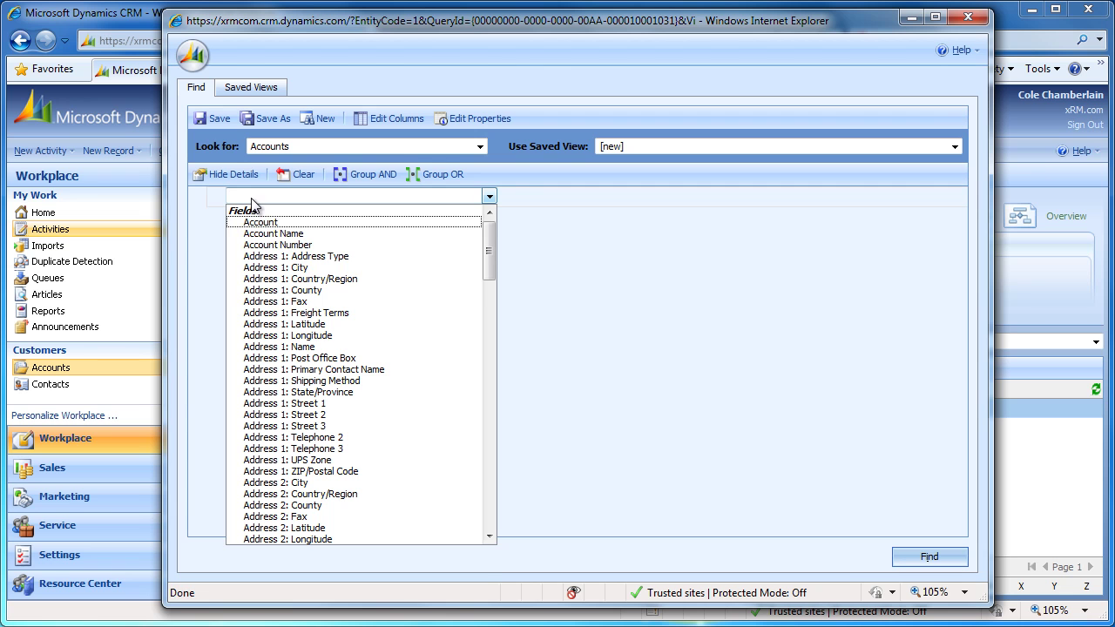
pyautogui.scroll(-1, 309, 352)
pyautogui.scroll(-8, 348, 375)
pyautogui.scroll(-10, 382, 399)
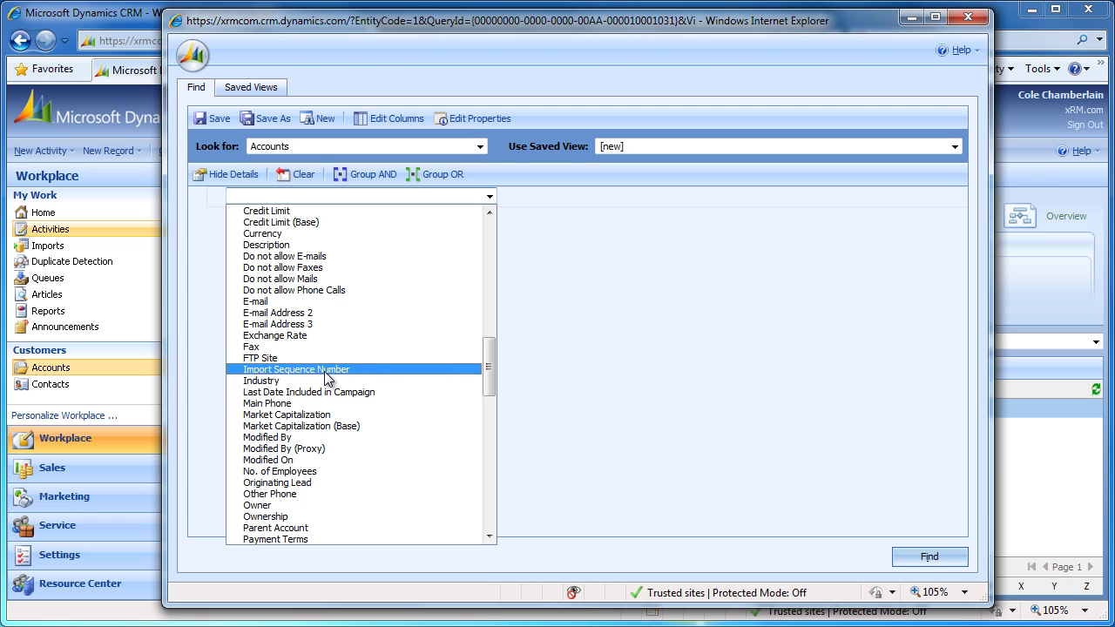
pyautogui.click(300, 403)
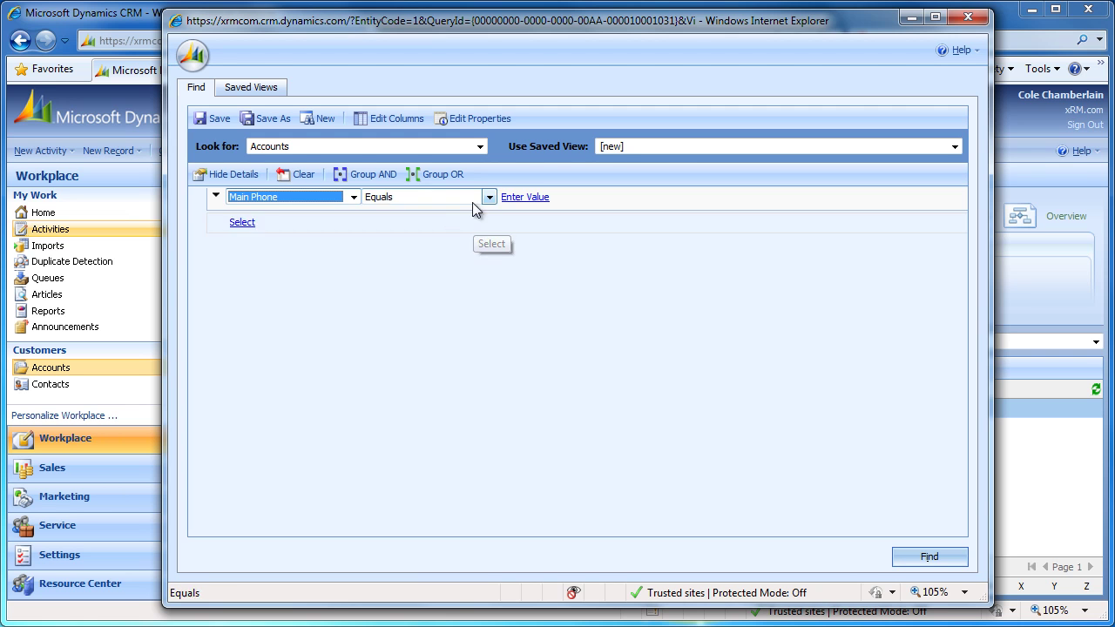
pyautogui.click(438, 199)
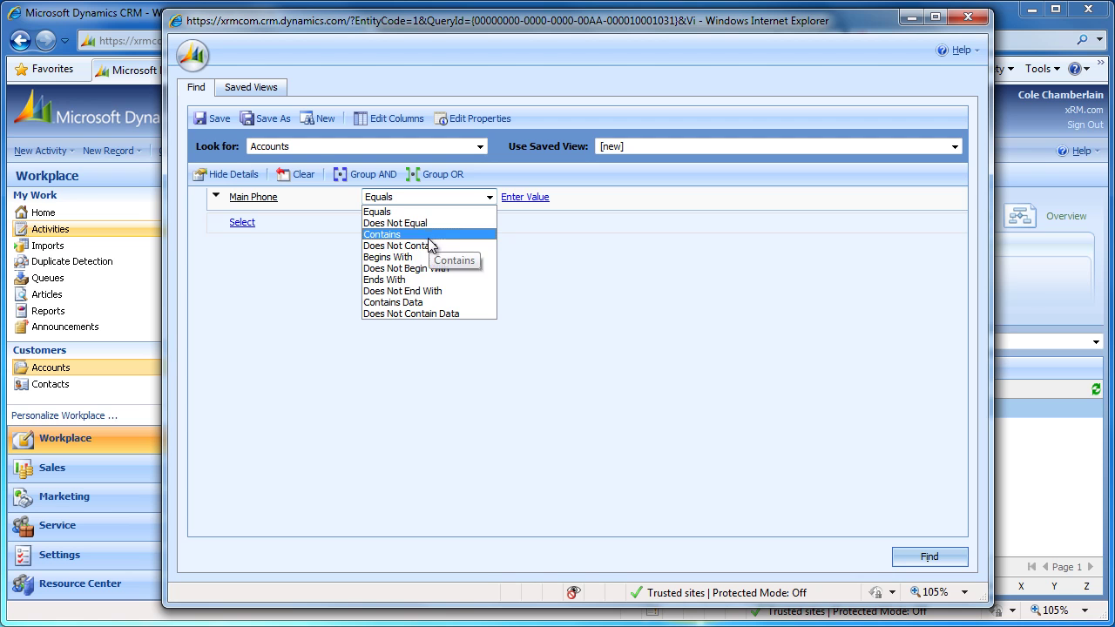
pyautogui.click(409, 257)
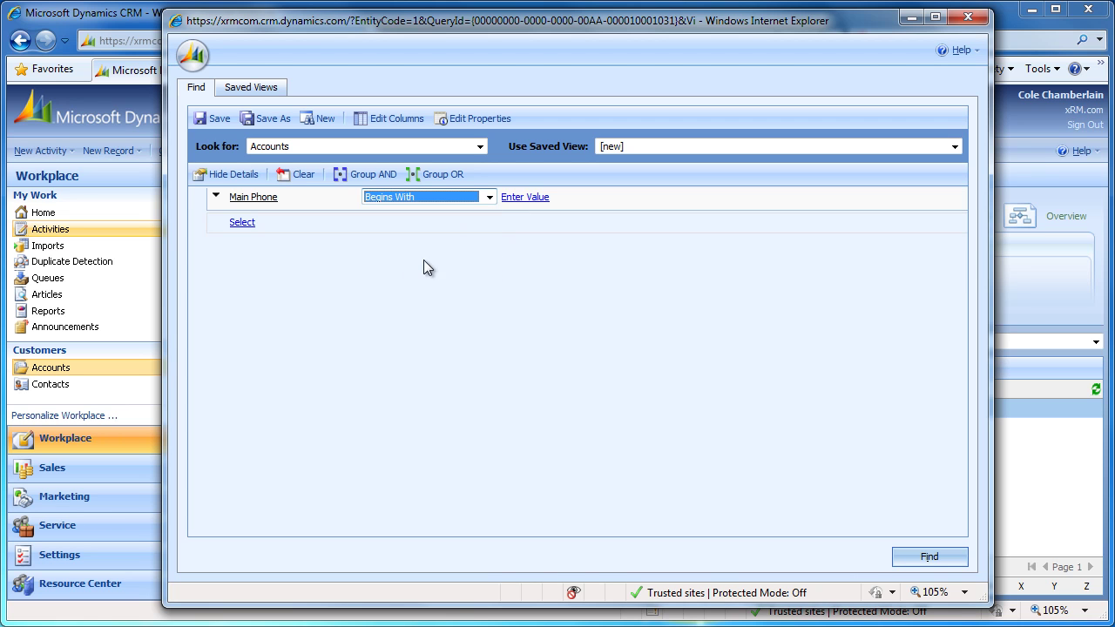
pyautogui.click(549, 181)
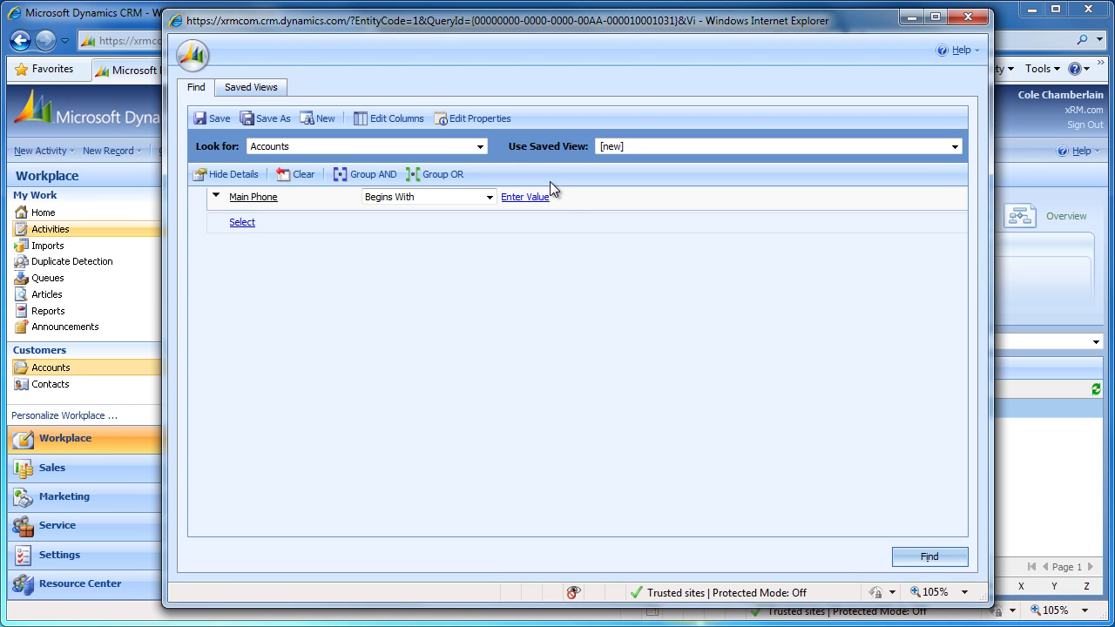
pyautogui.click(558, 196)
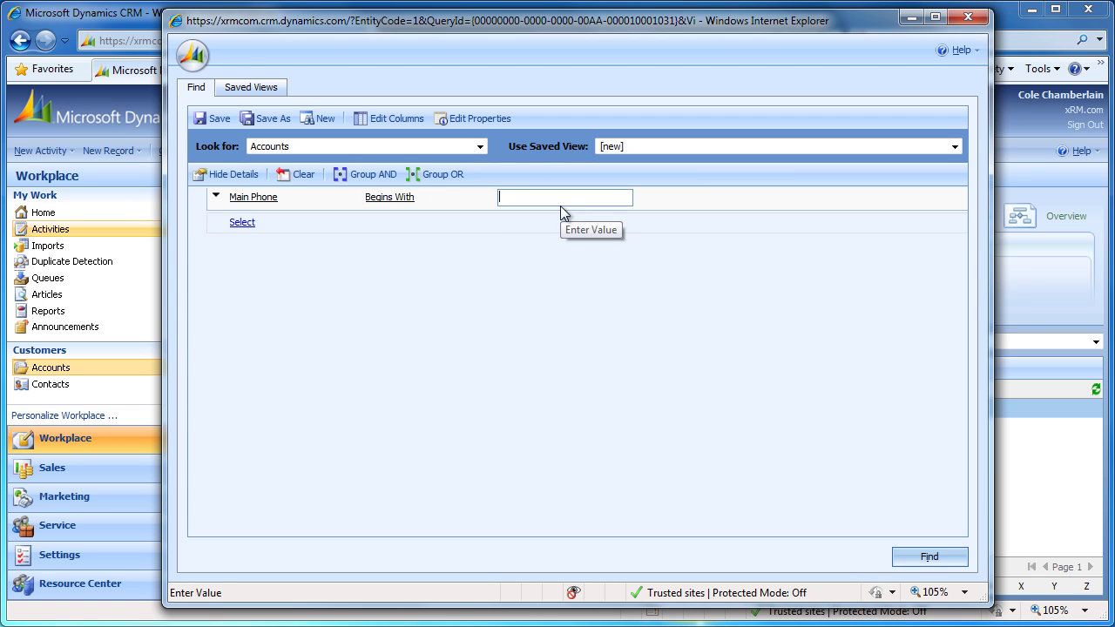
pyautogui.write('(949)')
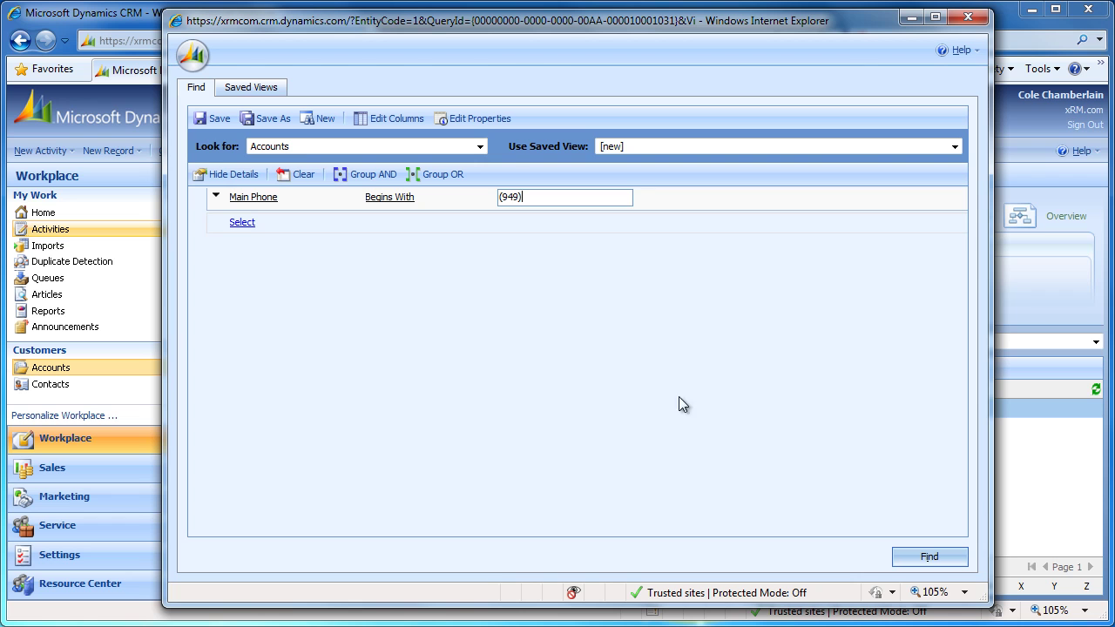
pyautogui.click(910, 557)
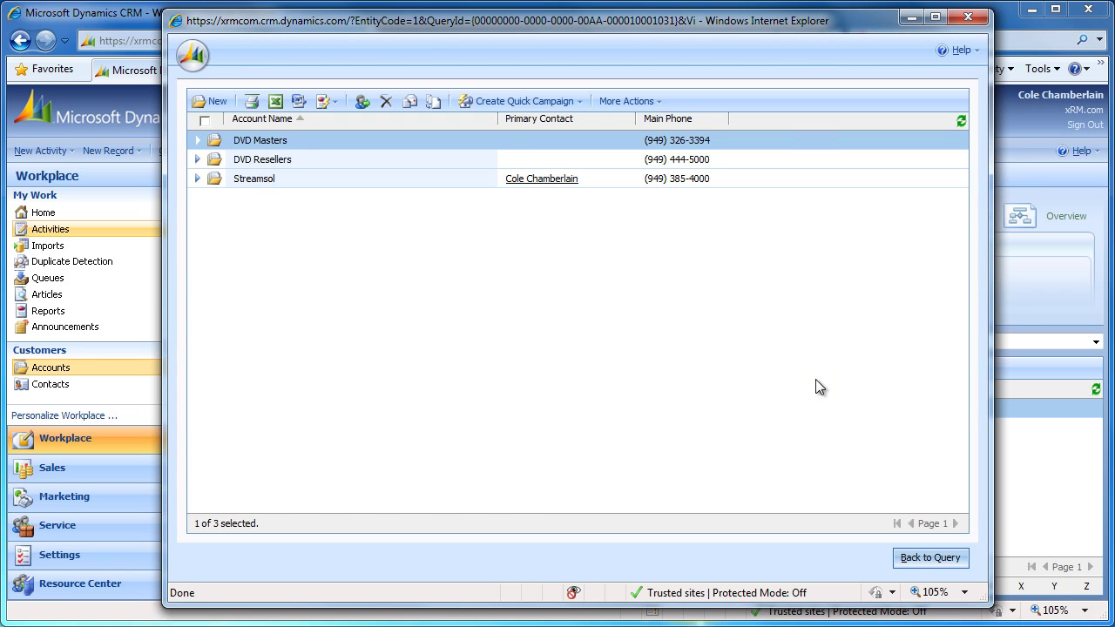
pyautogui.doubleClick(318, 177)
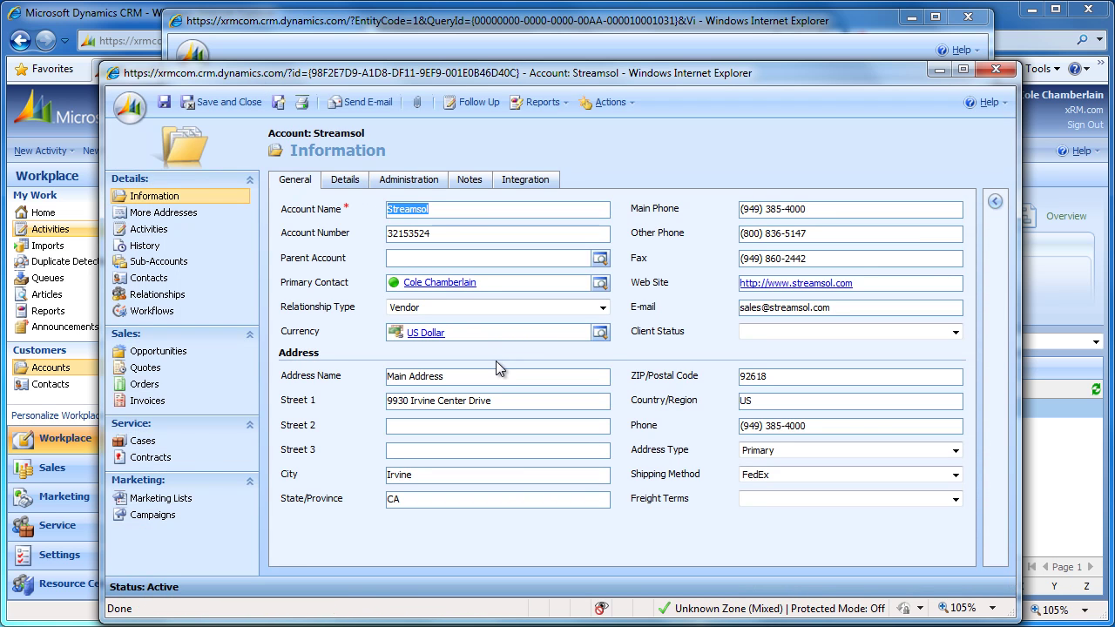
pyautogui.click(1005, 69)
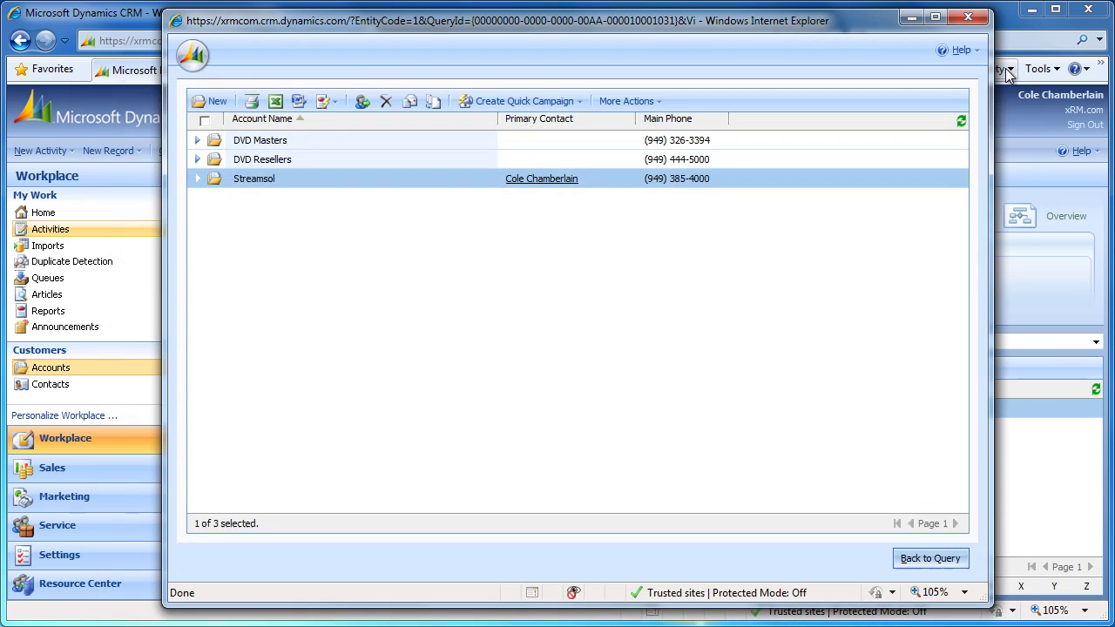
pyautogui.click(928, 559)
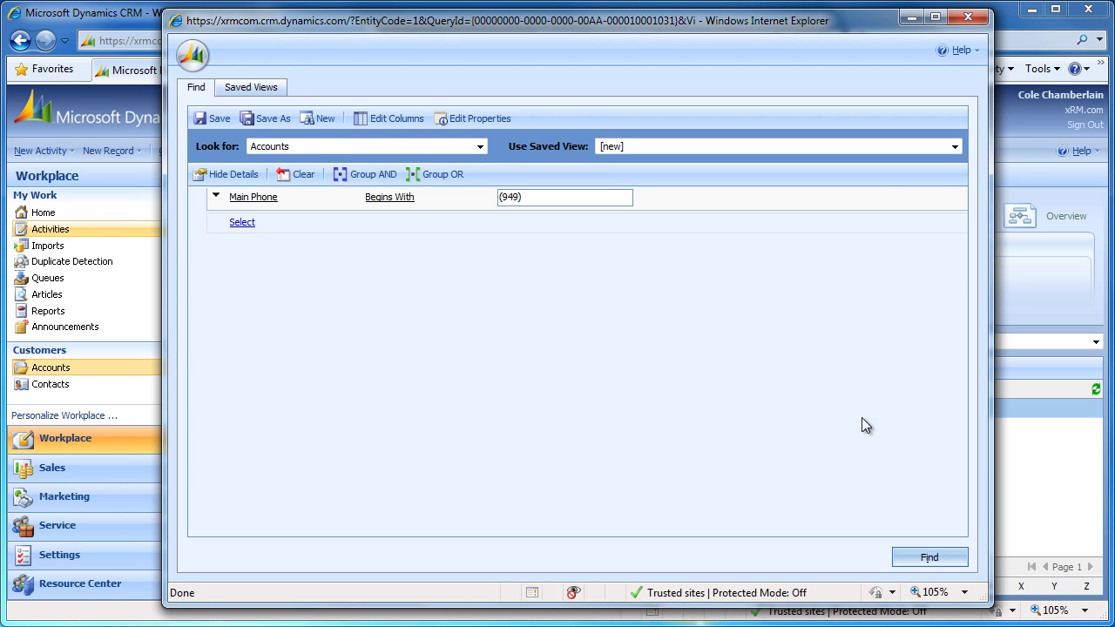
# - Save the query as a new view named 'Orange County Telephone Numbers'
pyautogui.click(208, 128)
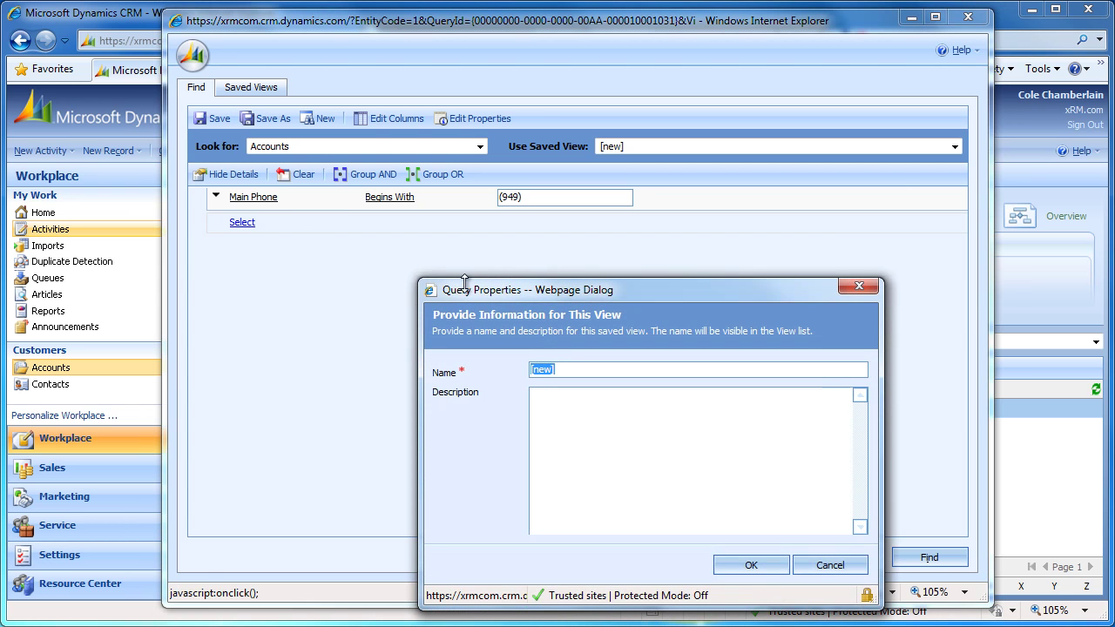
pyautogui.moveTo(464, 283); pyautogui.dragTo(453, 209)
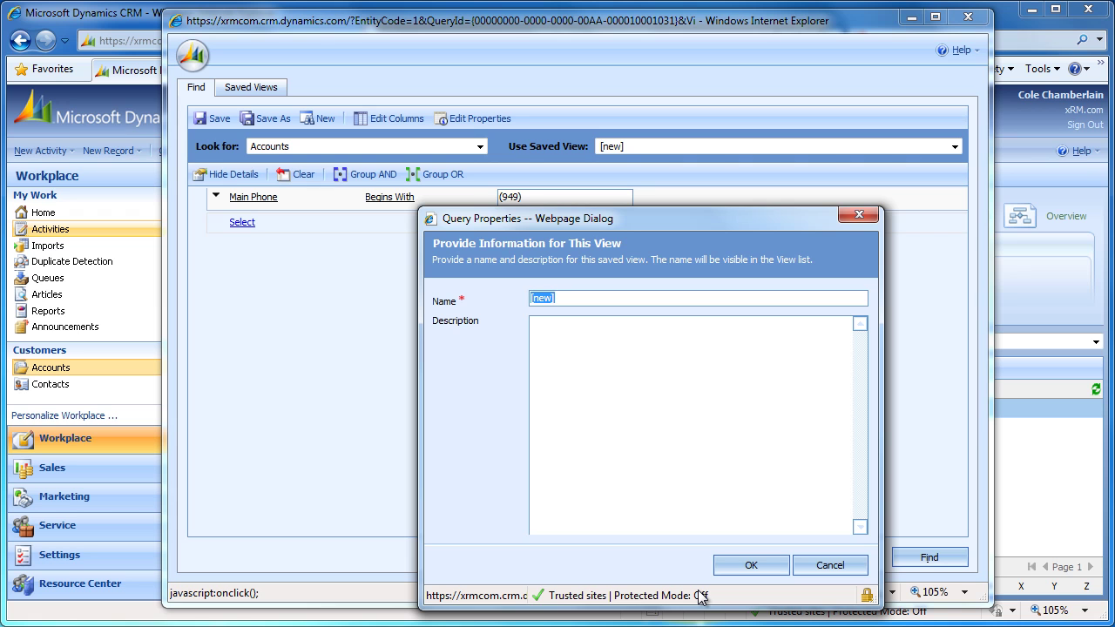
pyautogui.write('Orange C')
pyautogui.write('oul')
pyautogui.press('BackSpace')
pyautogui.write('nty Teleph')
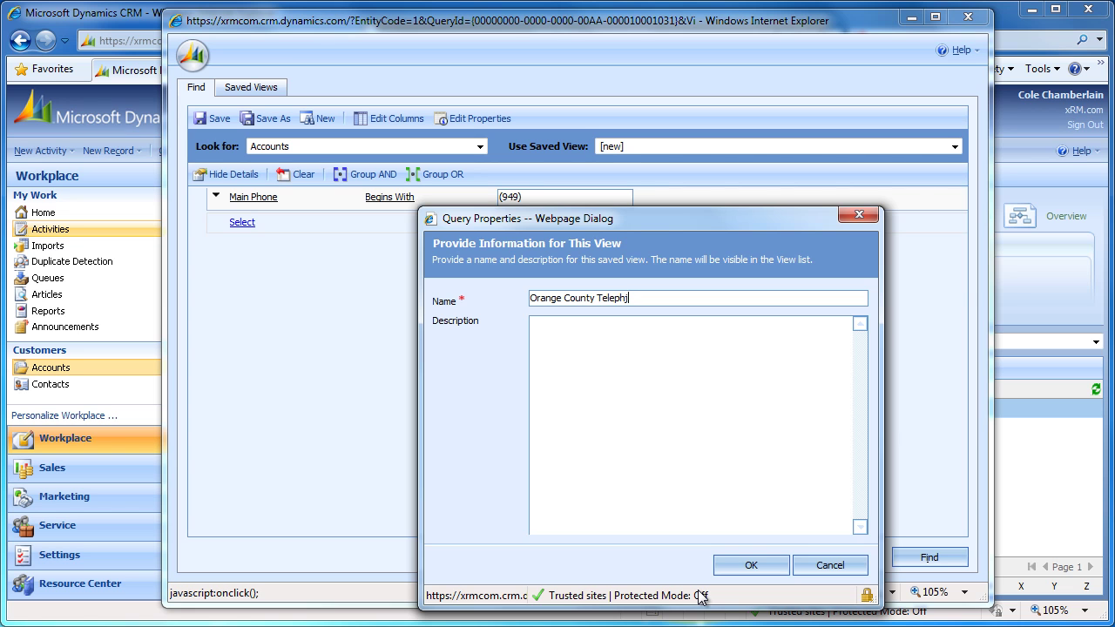
pyautogui.write('one Numbers')
pyautogui.click(768, 568)
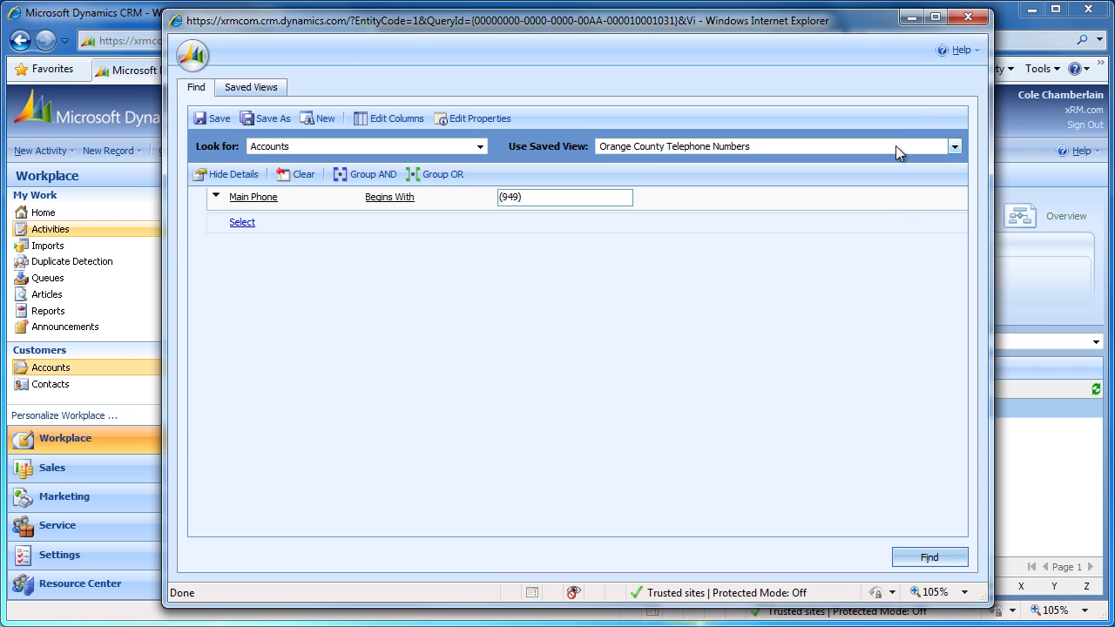
# - Close Advanced Find and switch the Accounts list to the Orange County Telephone Numbers view
pyautogui.click(967, 16)
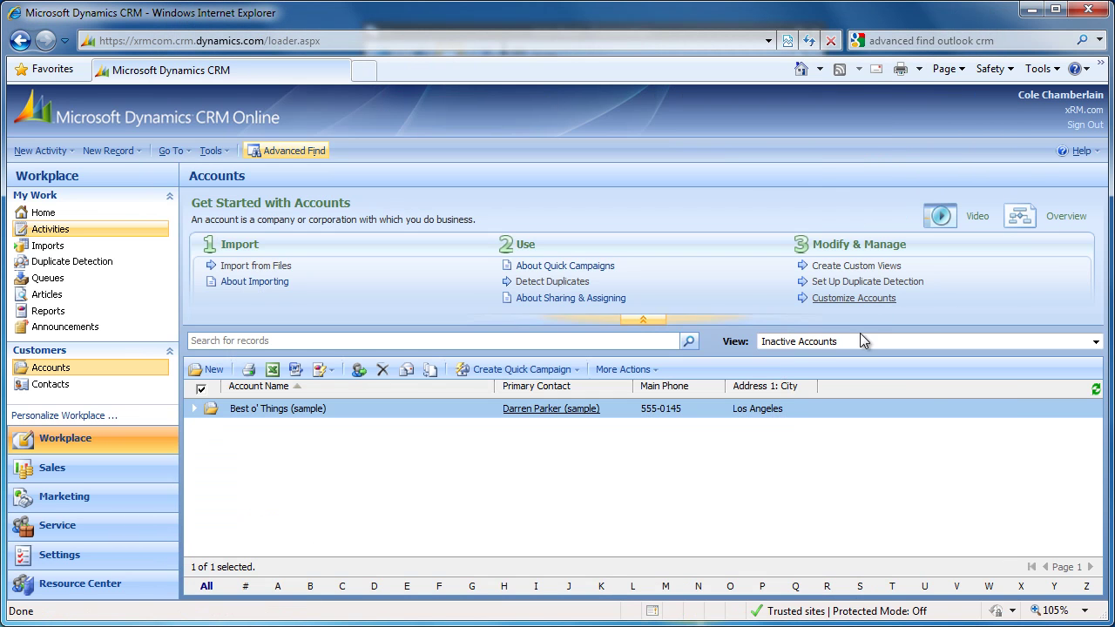
pyautogui.click(848, 343)
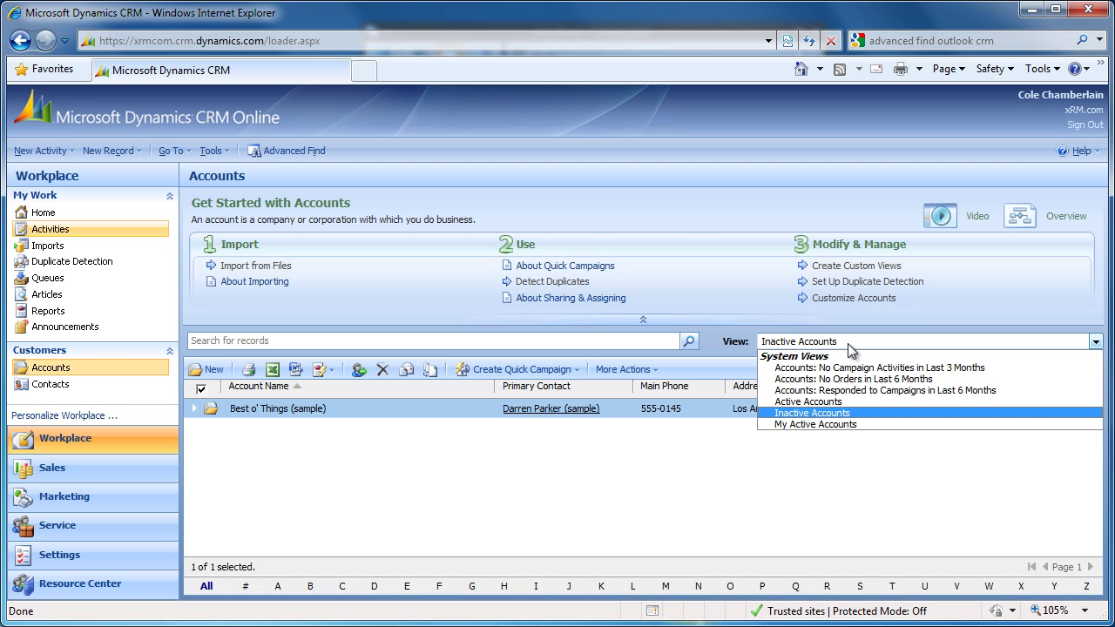
pyautogui.click(849, 343)
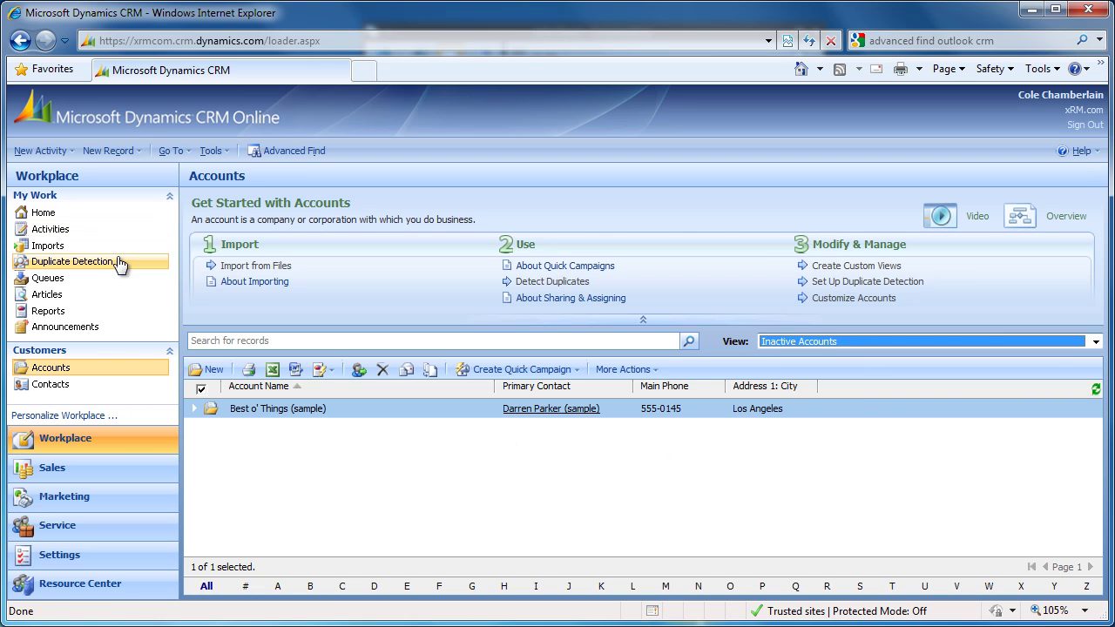
pyautogui.click(81, 367)
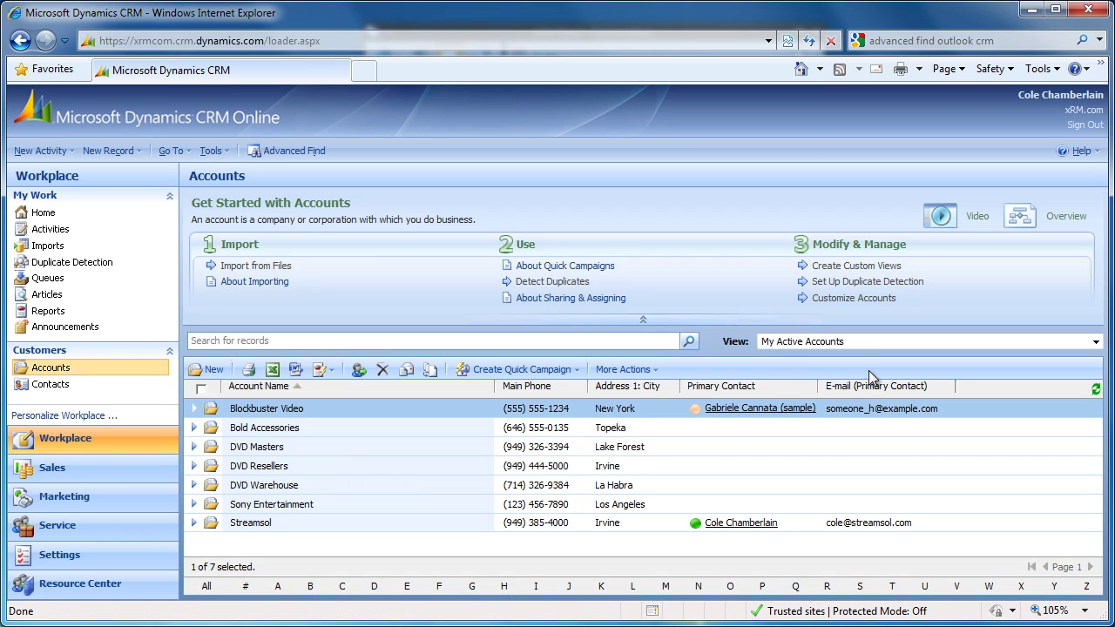
pyautogui.click(862, 341)
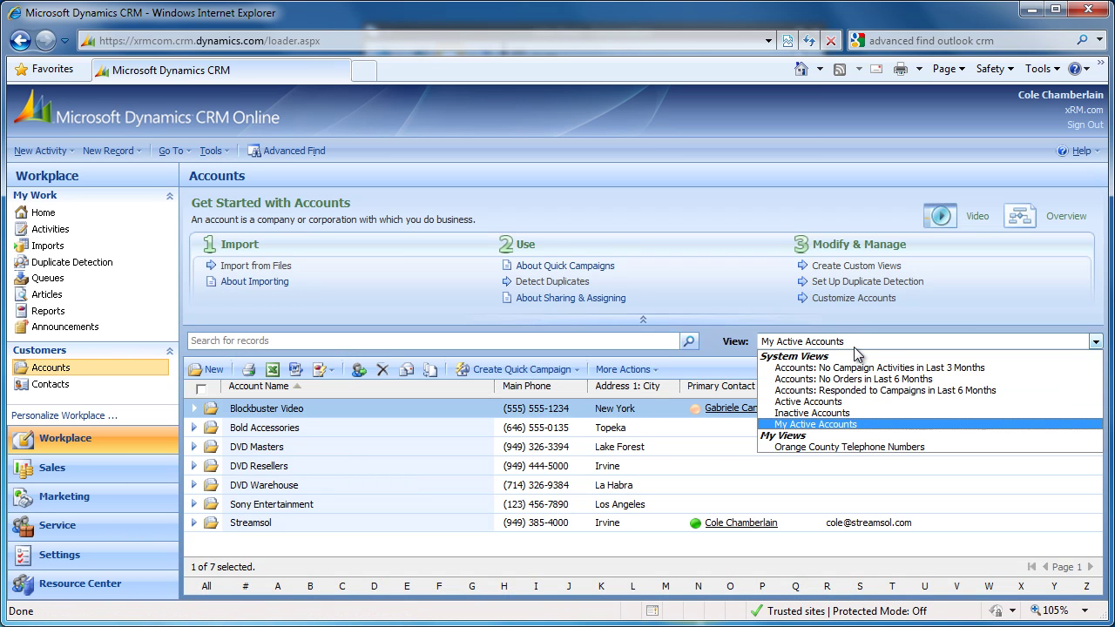
pyautogui.click(797, 447)
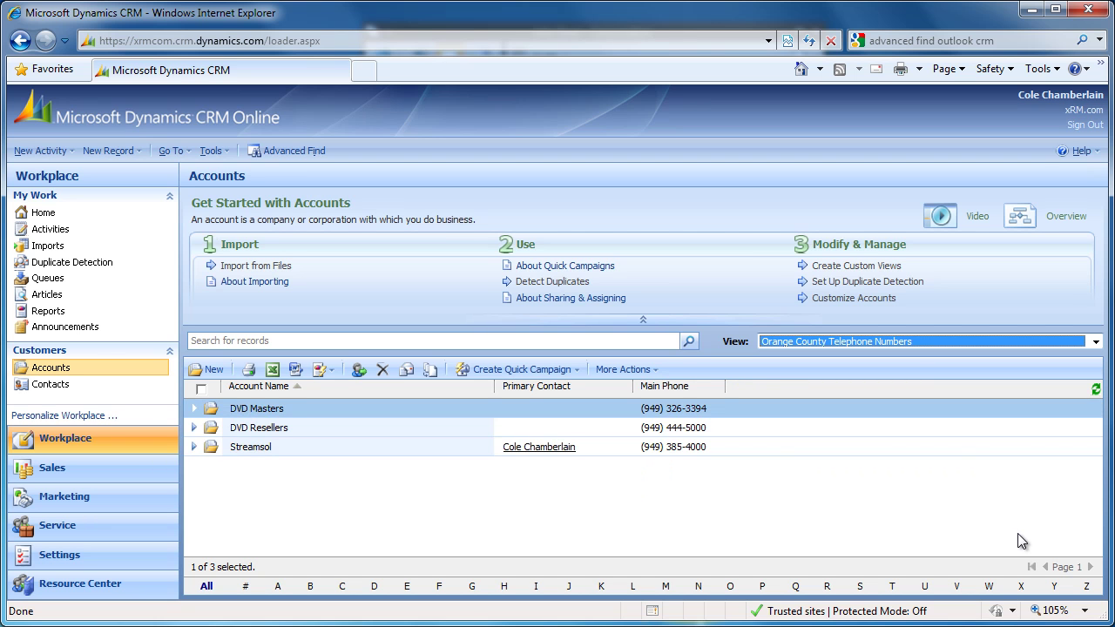
pyautogui.click(1010, 498)
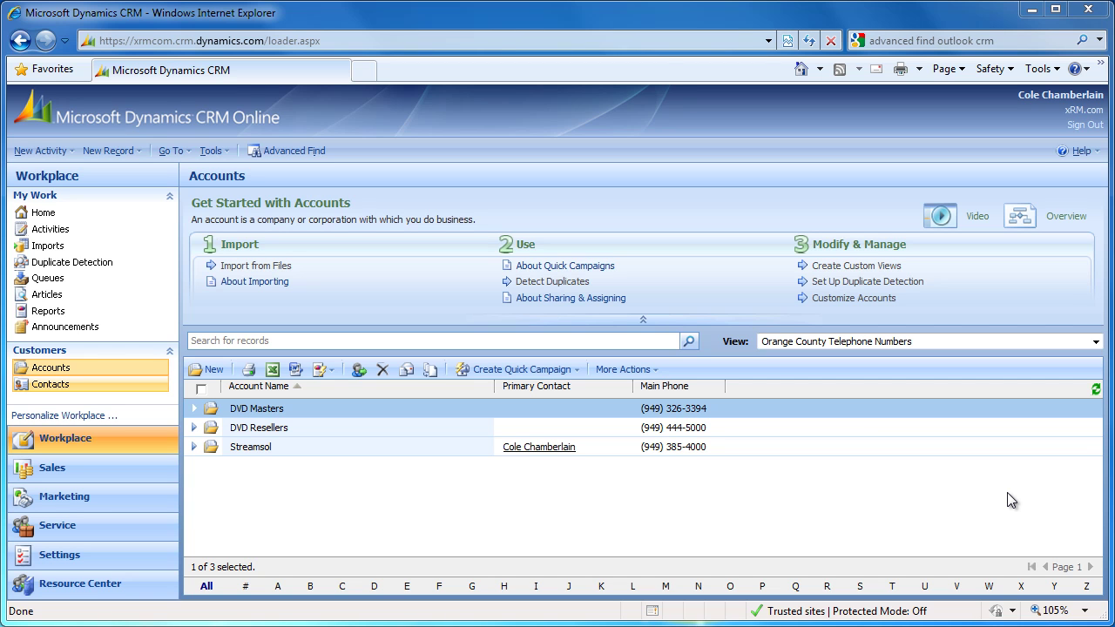
# - Reopen the view in Advanced Find and expand its Main Phone Begins With (949) criterion
pyautogui.click(289, 154)
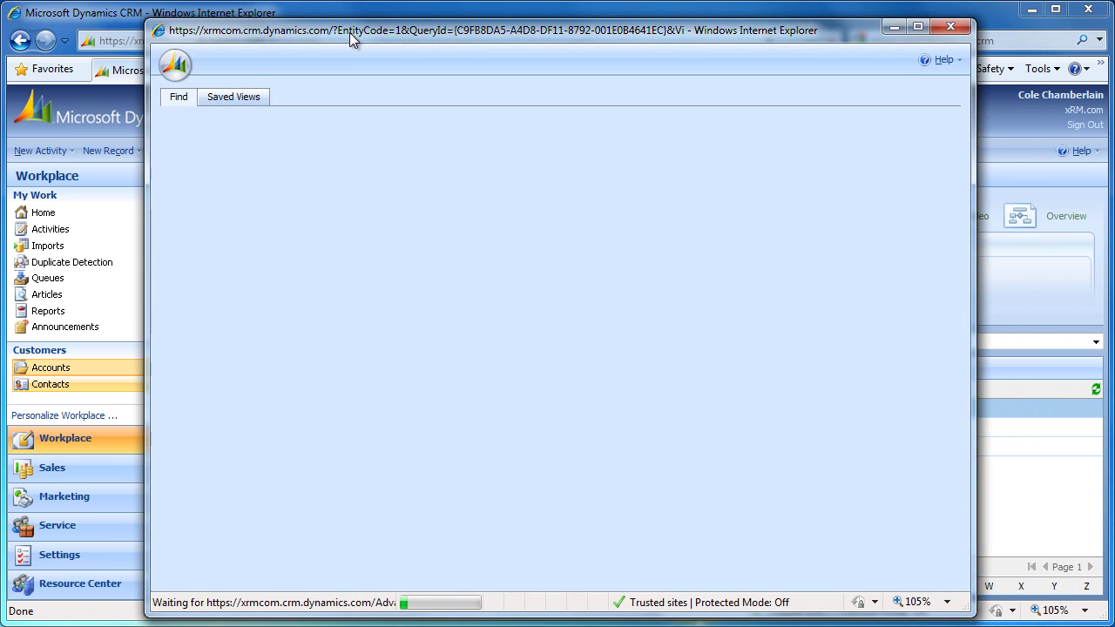
pyautogui.moveTo(350, 32); pyautogui.dragTo(348, 26)
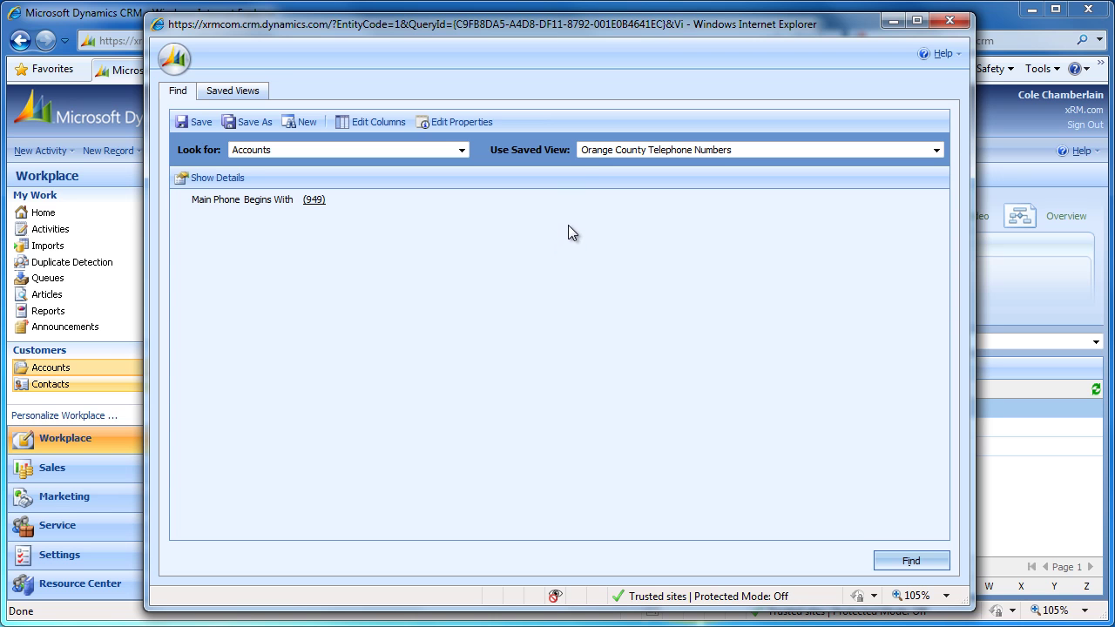
pyautogui.click(194, 180)
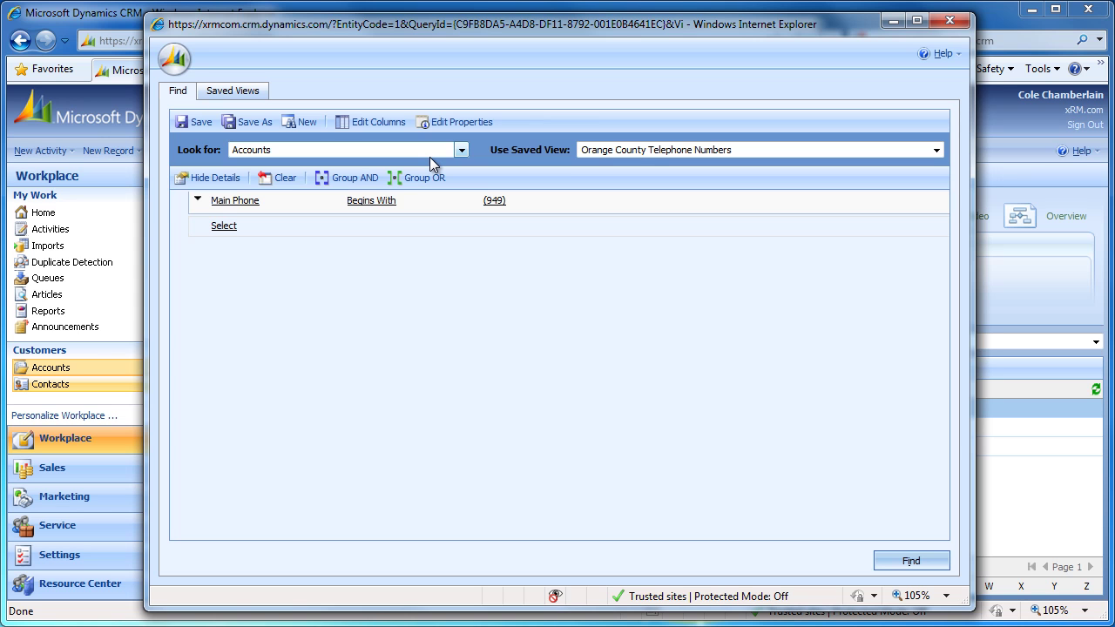
# - Add a second criterion: Main Phone Begins With (714)
pyautogui.click(228, 226)
pyautogui.click(242, 230)
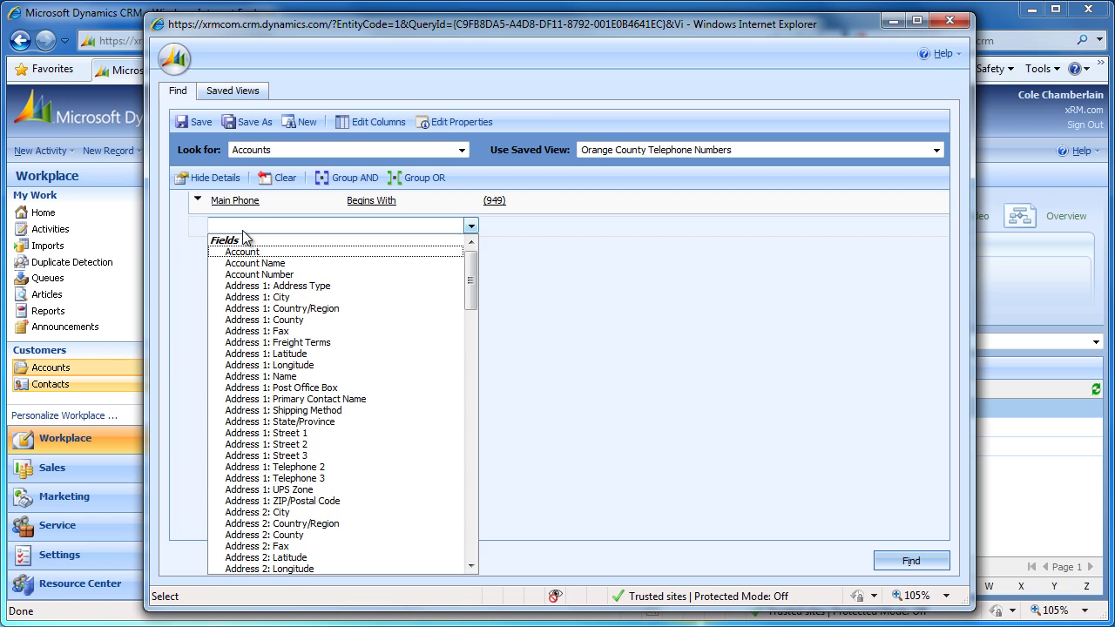
pyautogui.scroll(-15, 279, 418)
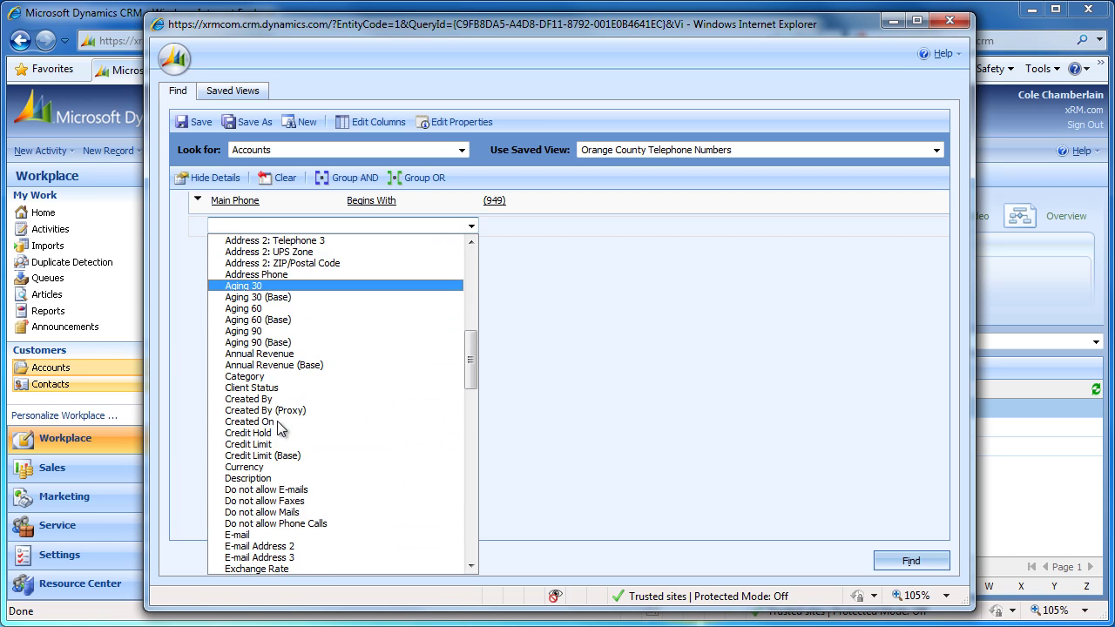
pyautogui.scroll(-6, 279, 427)
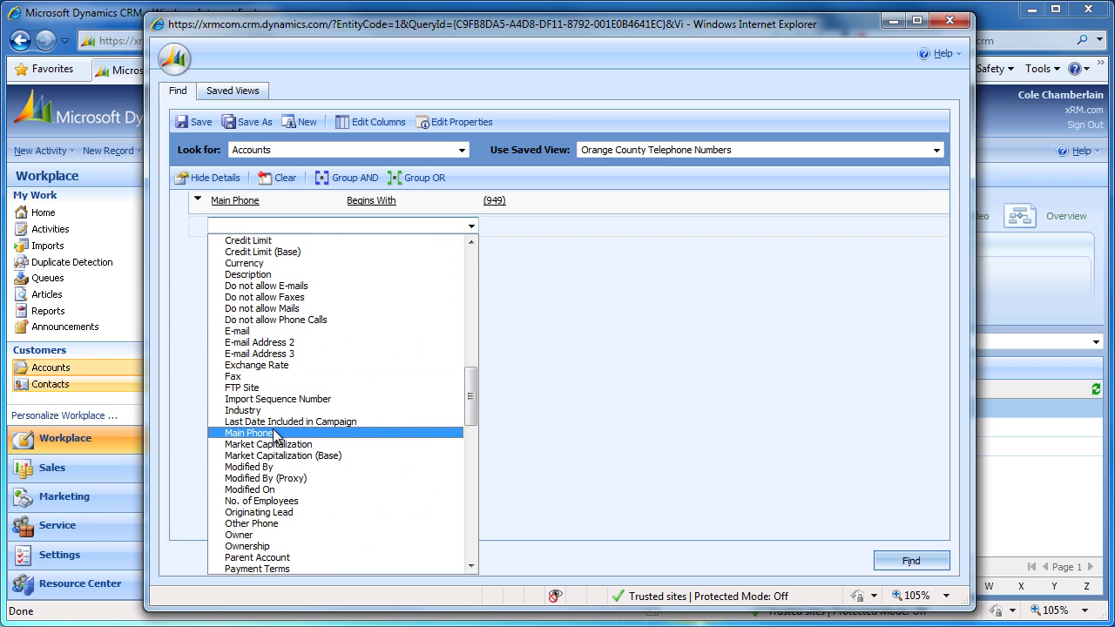
pyautogui.click(278, 434)
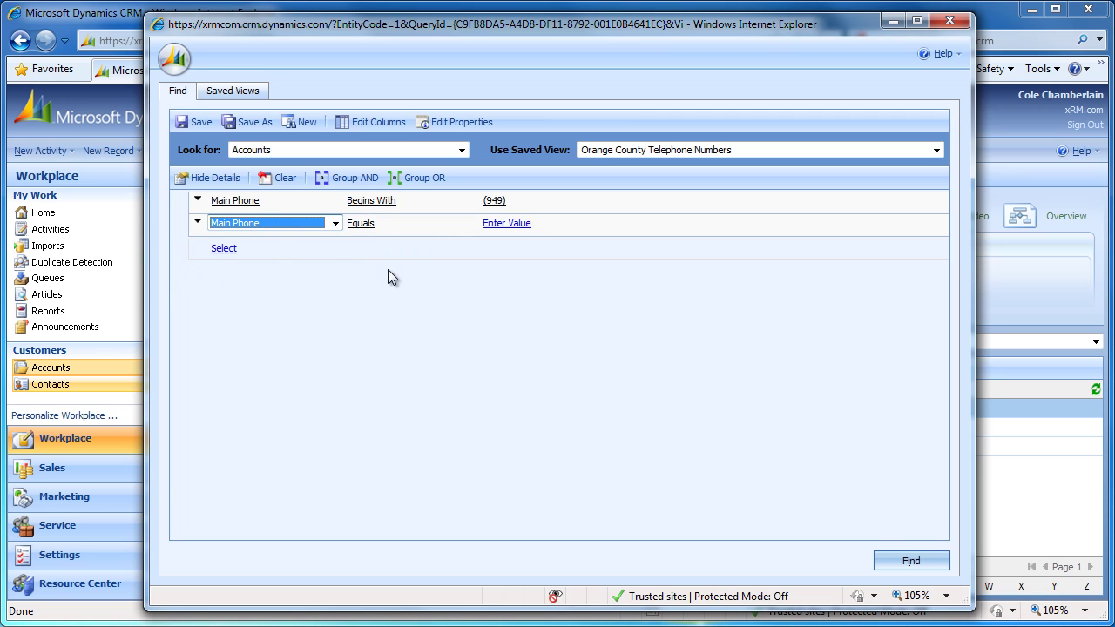
pyautogui.click(386, 224)
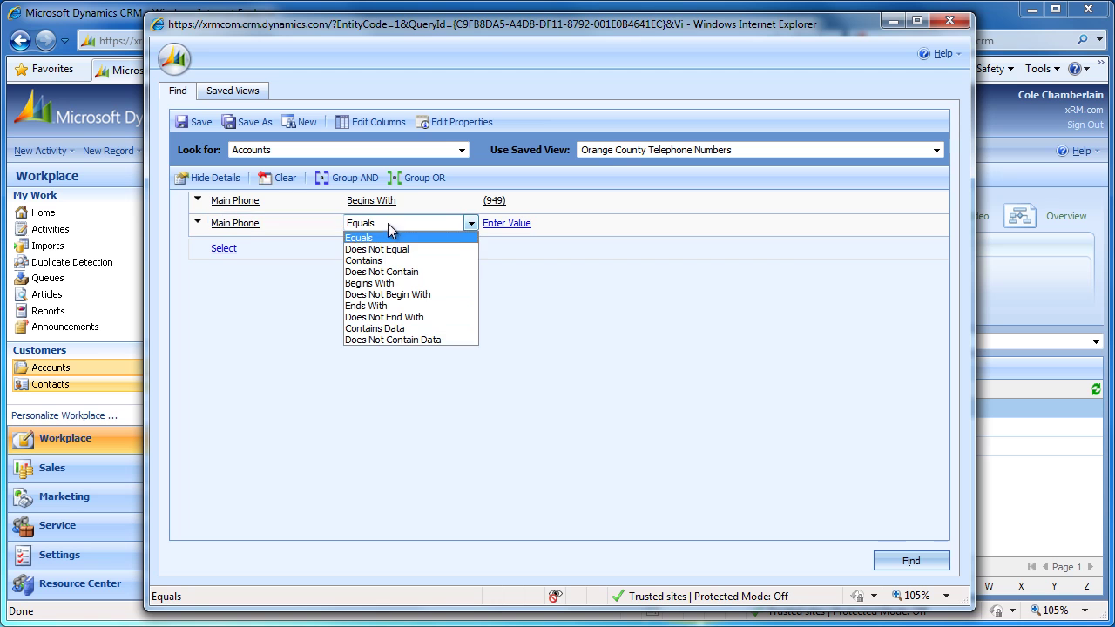
pyautogui.click(371, 283)
pyautogui.click(523, 229)
pyautogui.write('(714')
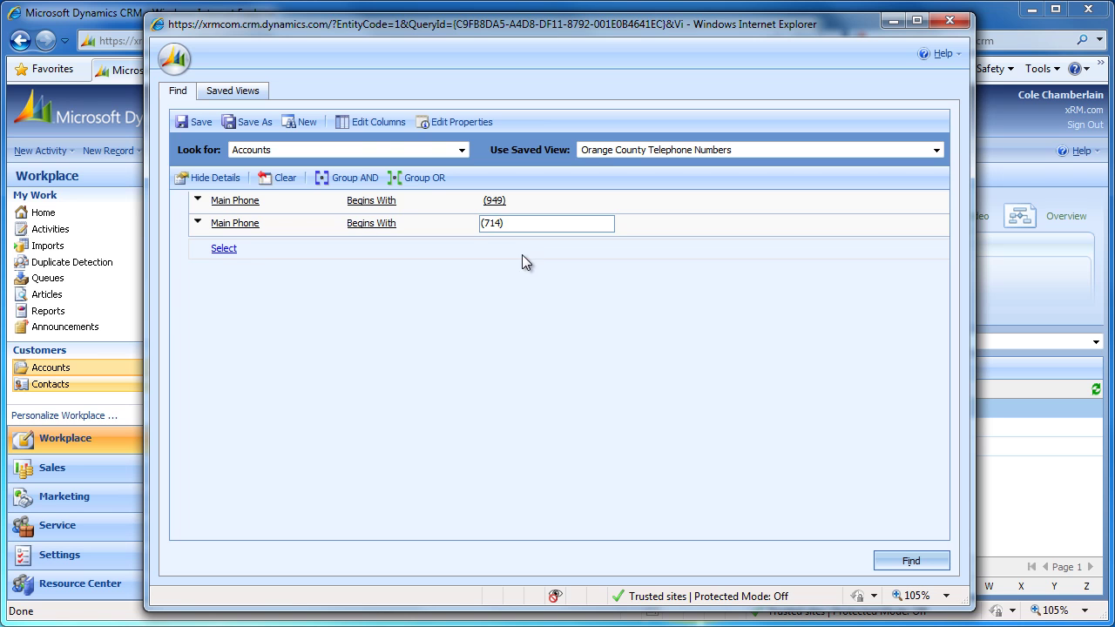
# - Add a third criterion: Main Phone Begins With (562)
pyautogui.click(224, 249)
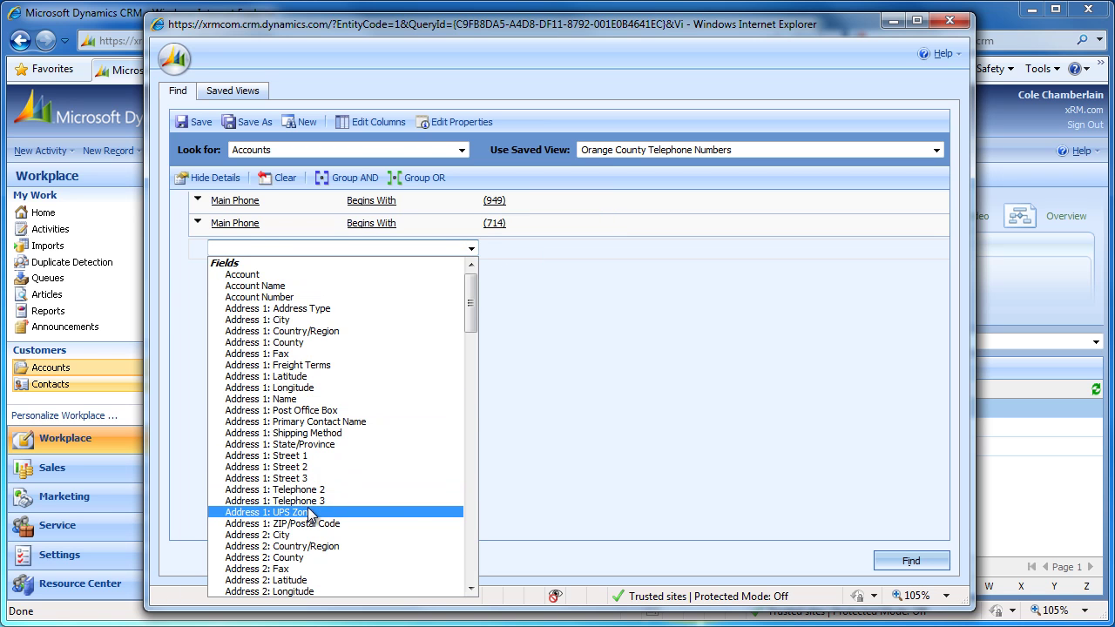
pyautogui.press('m')
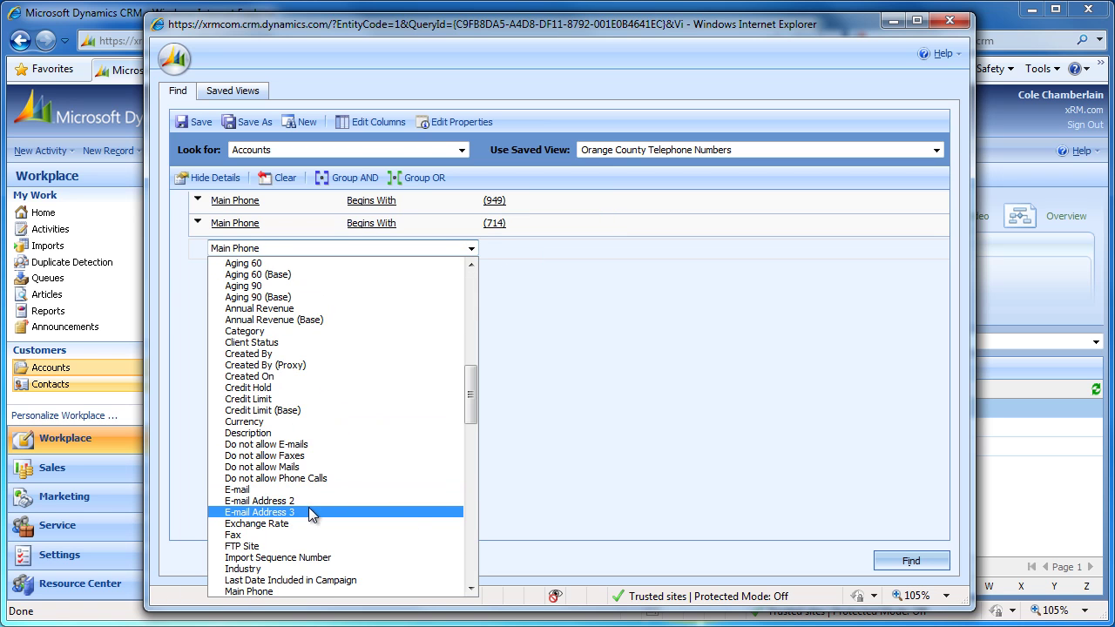
pyautogui.click(261, 591)
pyautogui.click(361, 246)
pyautogui.click(391, 304)
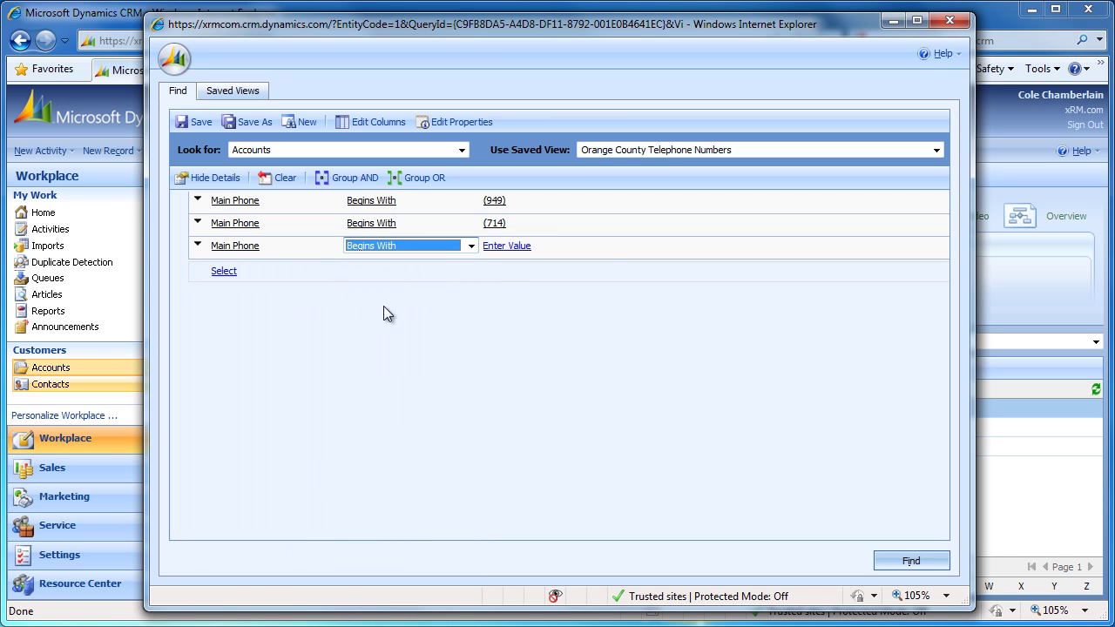
pyautogui.click(555, 244)
pyautogui.write('(5')
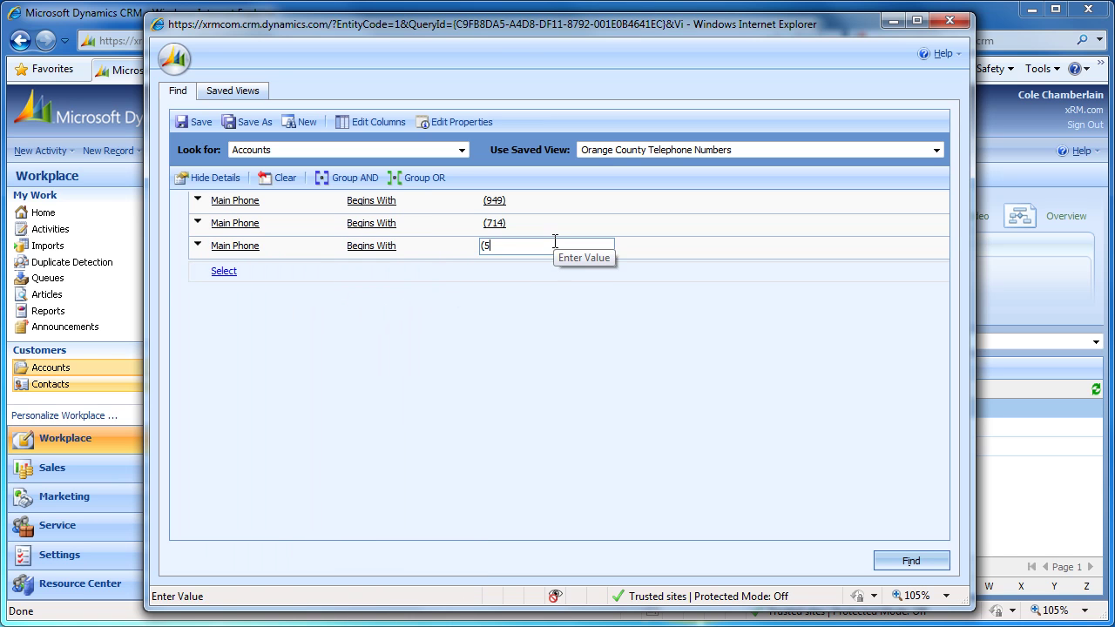
pyautogui.write('62)')
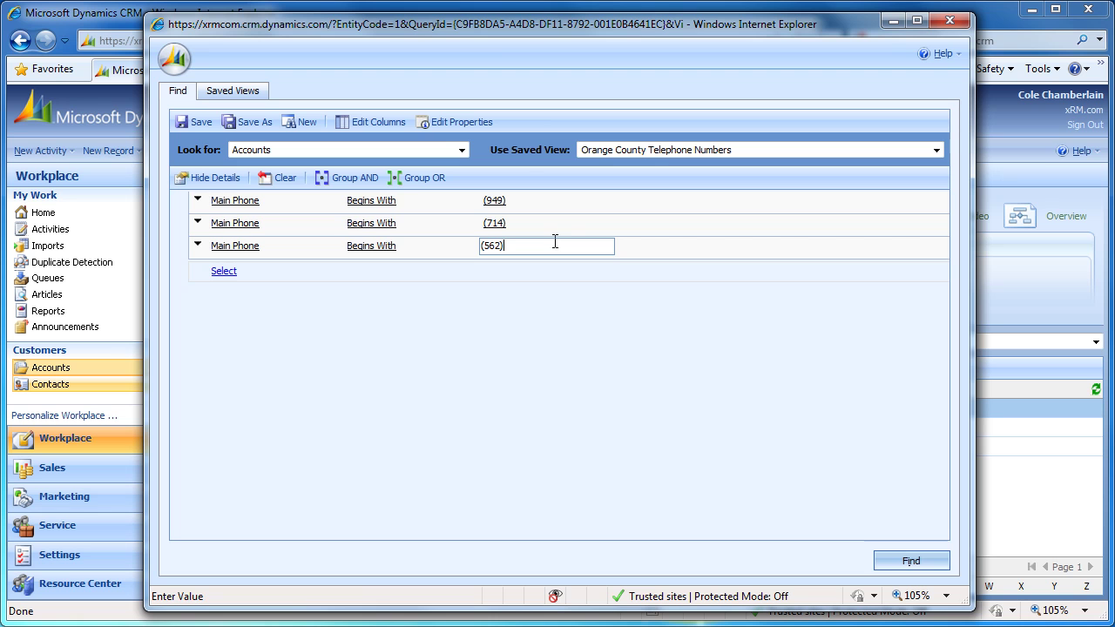
# - Run the three-criteria query (no accounts returned), then select all three Main Phone rows
pyautogui.click(910, 563)
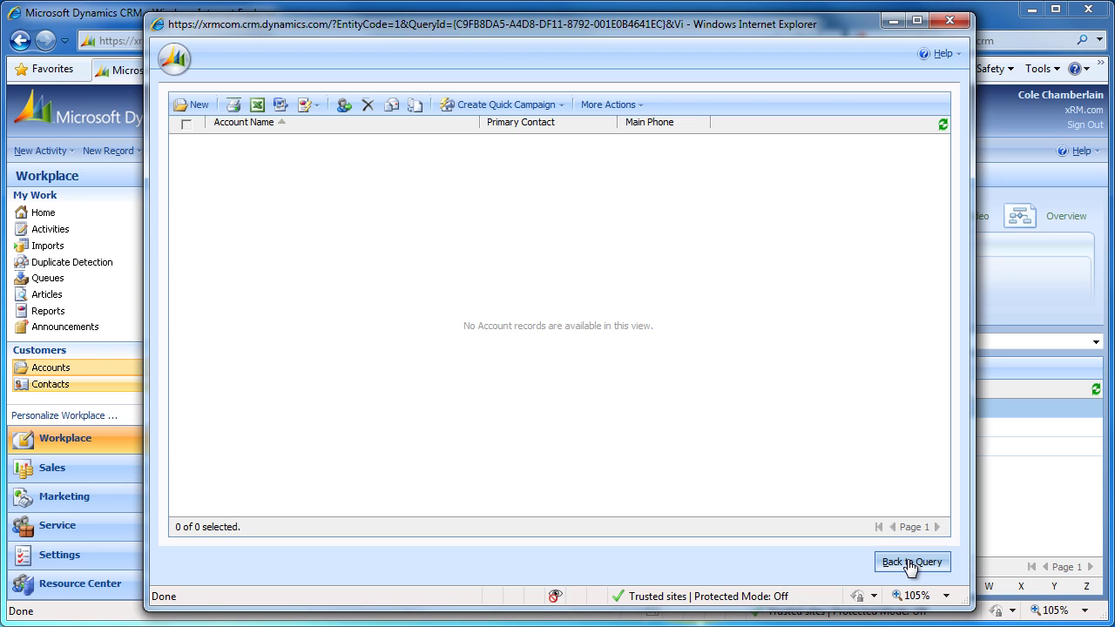
pyautogui.click(910, 563)
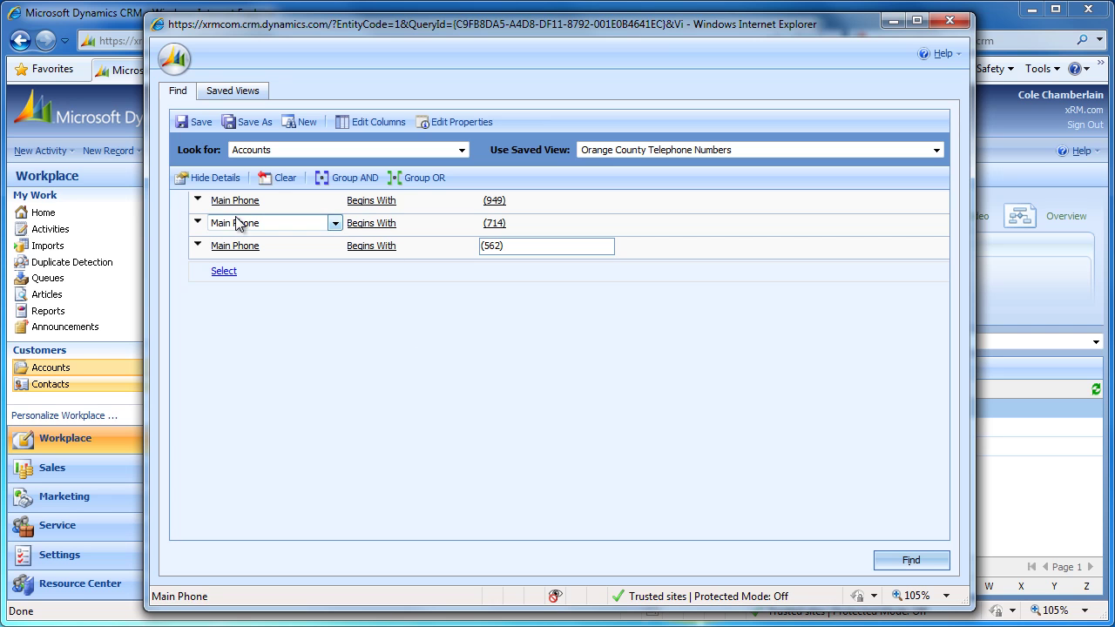
pyautogui.click(197, 204)
pyautogui.click(202, 224)
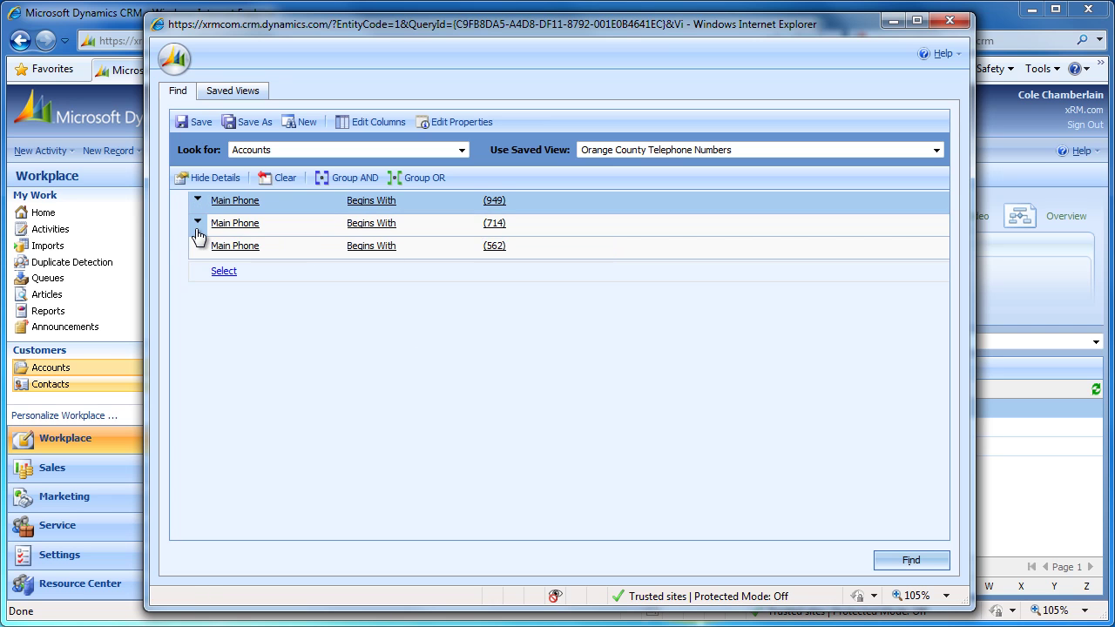
pyautogui.click(196, 232)
pyautogui.click(200, 246)
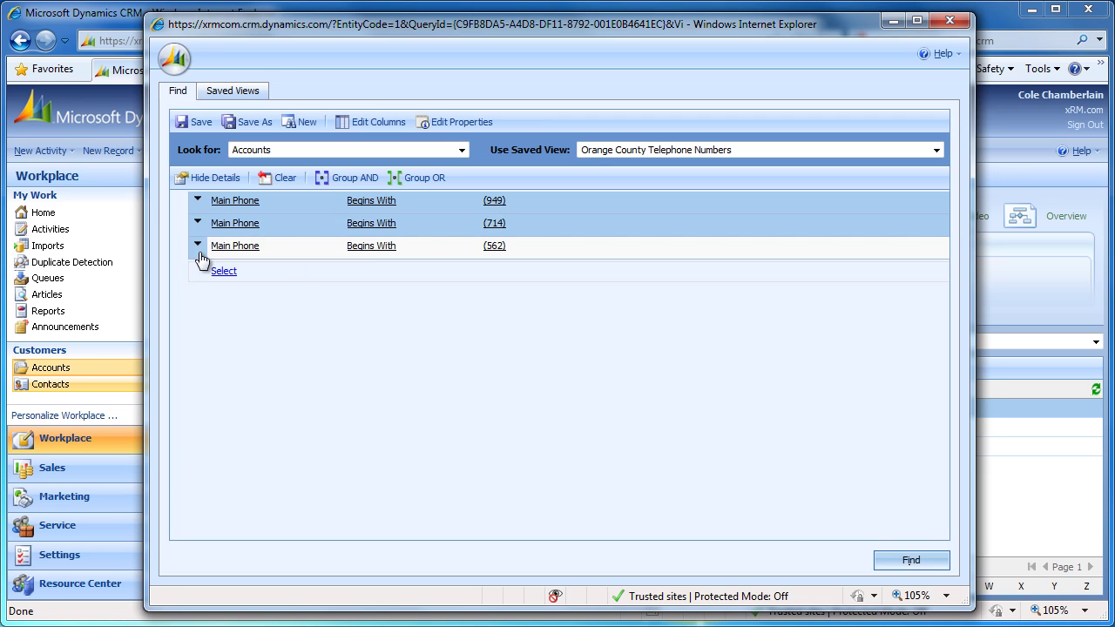
pyautogui.click(199, 251)
pyautogui.click(212, 270)
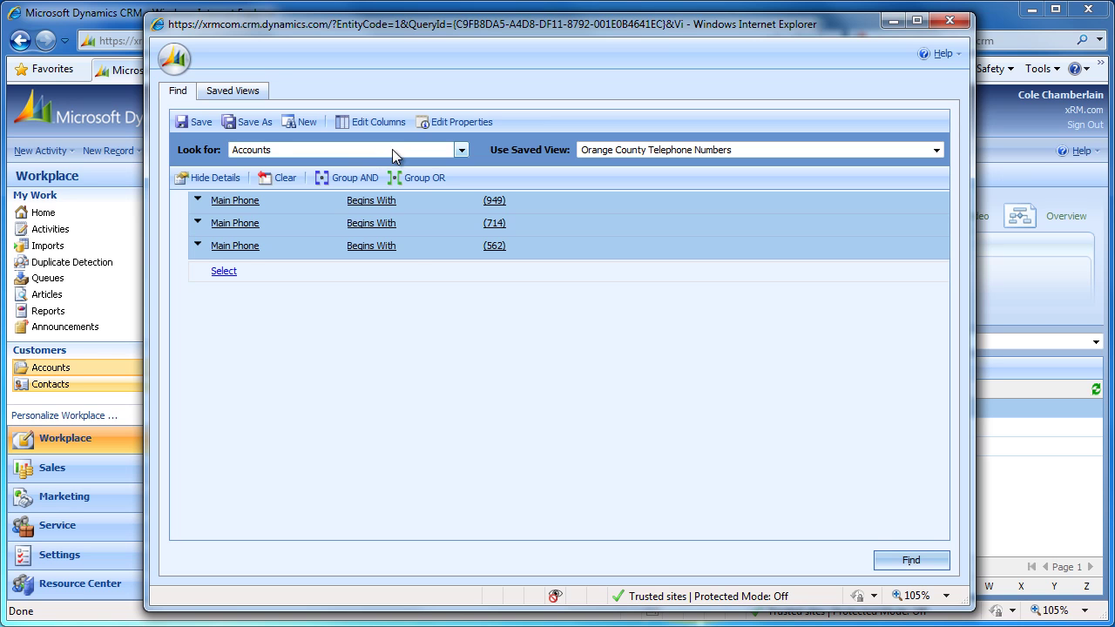
# - Group the three Main Phone rows with OR and confirm the query returns five accounts
pyautogui.click(406, 174)
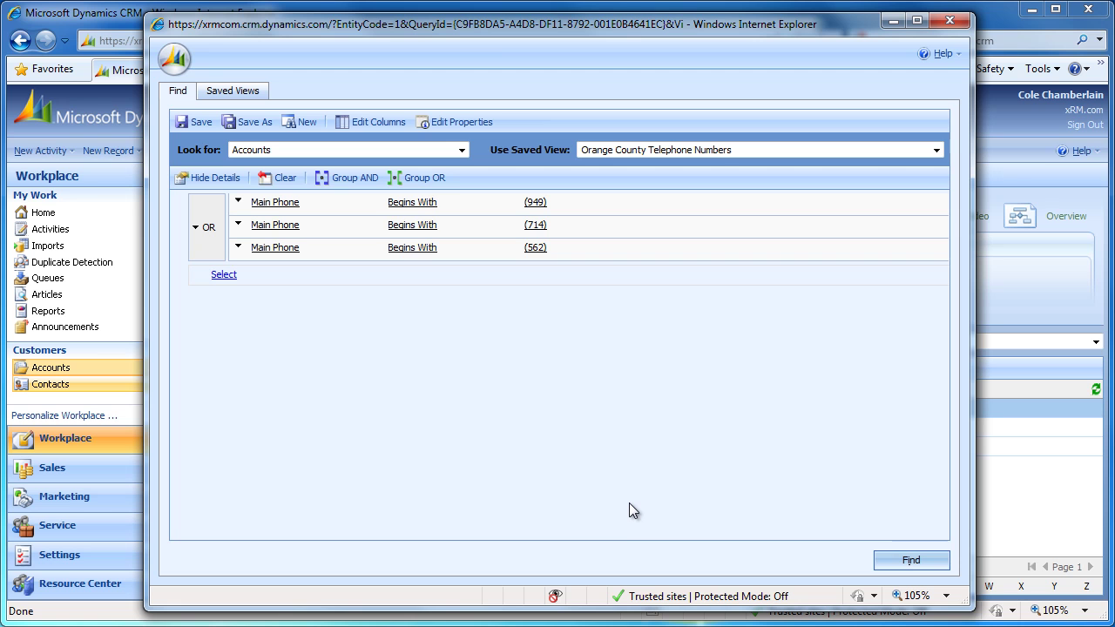
pyautogui.click(897, 566)
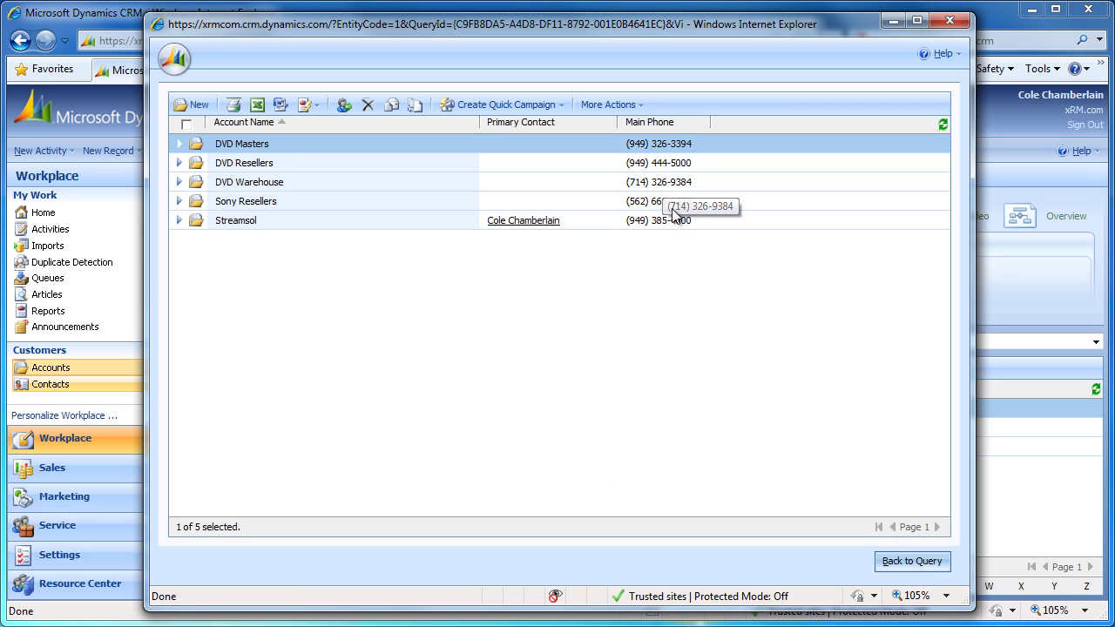
pyautogui.click(895, 562)
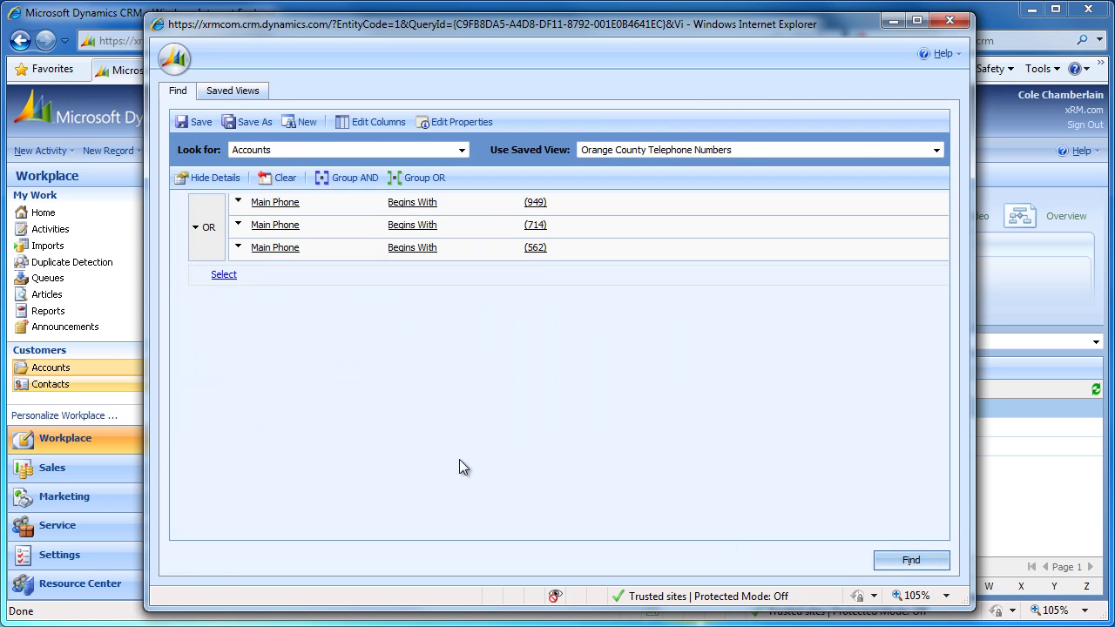
# - Close Advanced Find and switch the Accounts list to the Orange County Telephone Numbers view, showing five accounts including DVD Warehouse
pyautogui.click(955, 20)
pyautogui.click(51, 368)
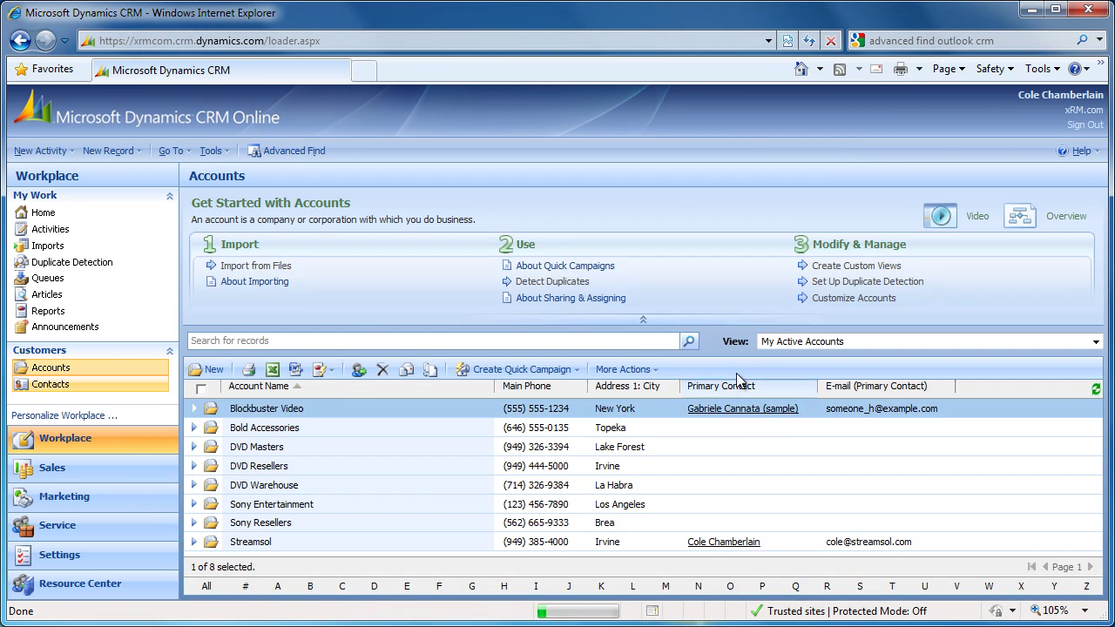
pyautogui.hotkey('alt', 'Down')
pyautogui.press('Up')
pyautogui.press('Up')
pyautogui.press('Up')
pyautogui.click(781, 447)
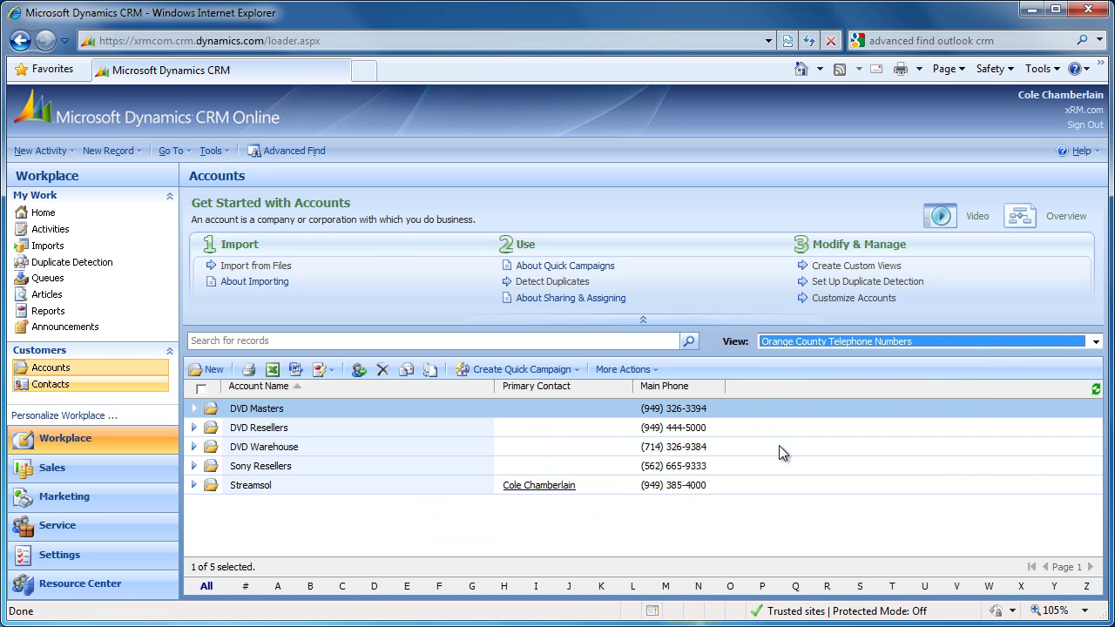